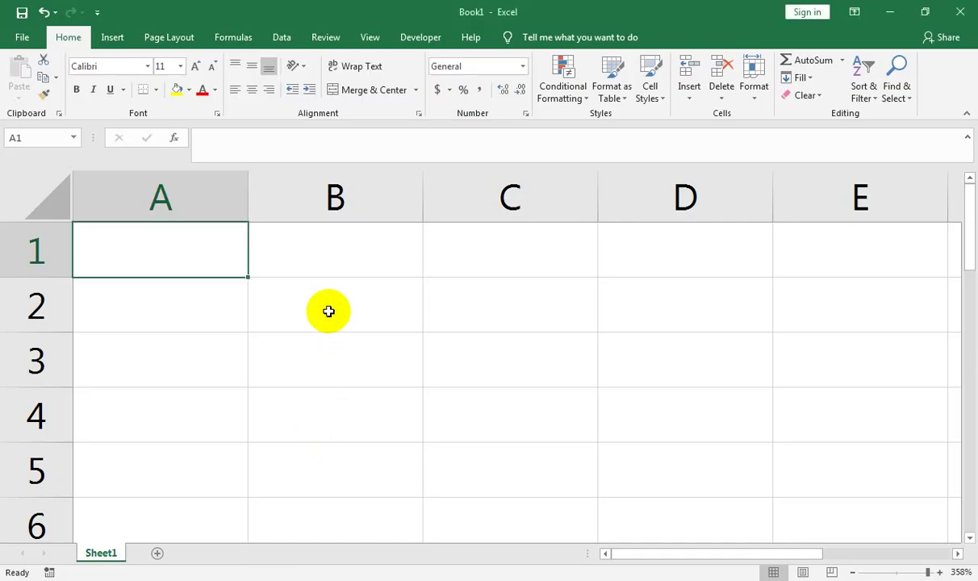
Zoom out and enter 45, 50, 65 and 50 in cells B1 to B4
left_click(912, 572)
left_click(262, 227)
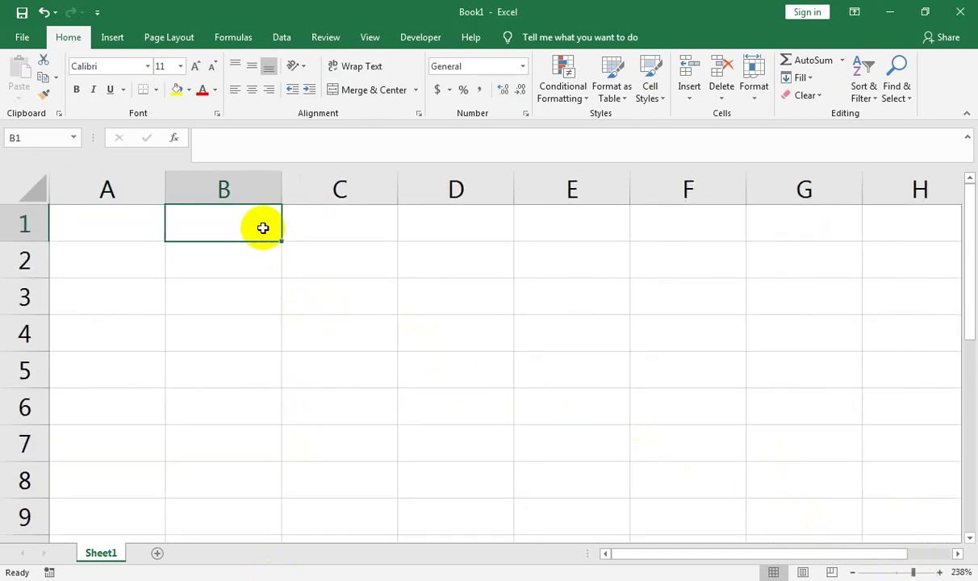
type("45")
key("Return")
type("50")
key("Return")
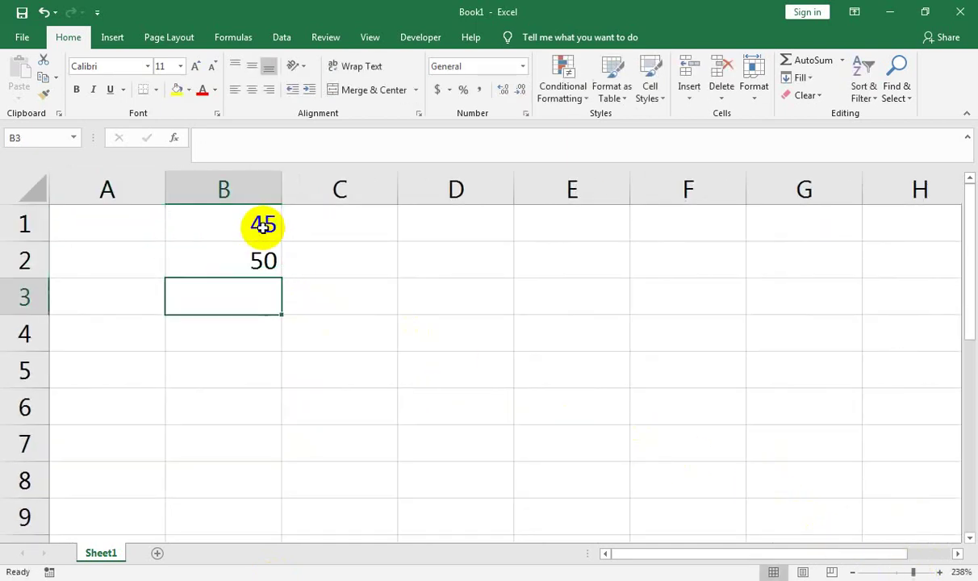
type("65")
key("Return")
type("50")
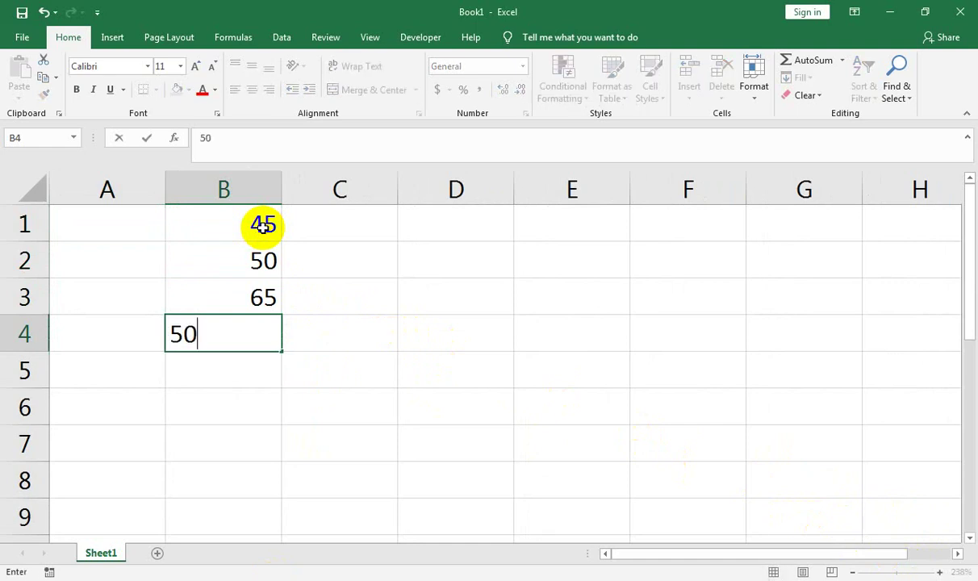
key("Return")
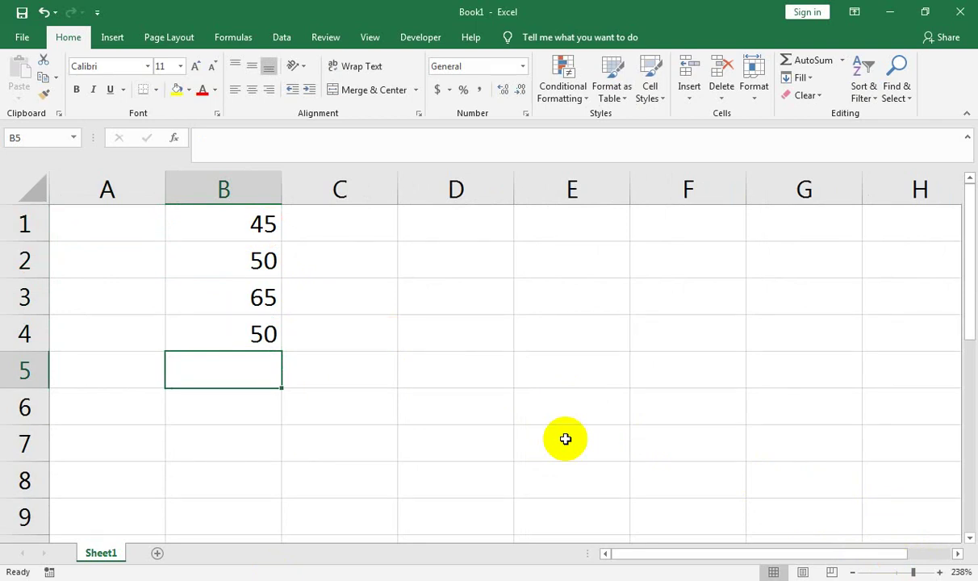
Enter 30 in B5 and 60 in B6
double_click(276, 382)
type("30")
key("Return")
type("60")
key("Return")
Enter 50 in B7, select B1:B7 and bring up Quick Analysis
type("50")
left_click_drag(247, 232, 247, 450)
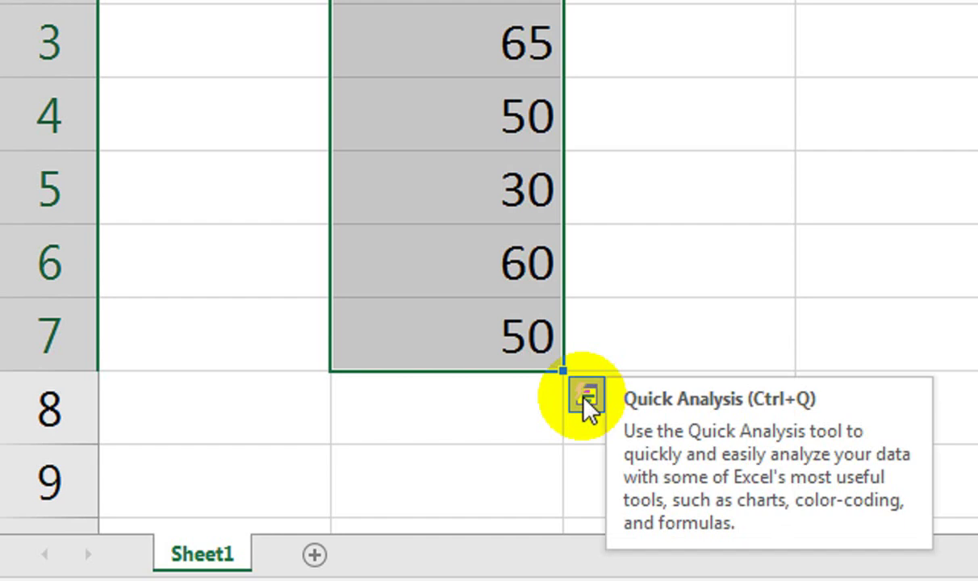
left_click(587, 403)
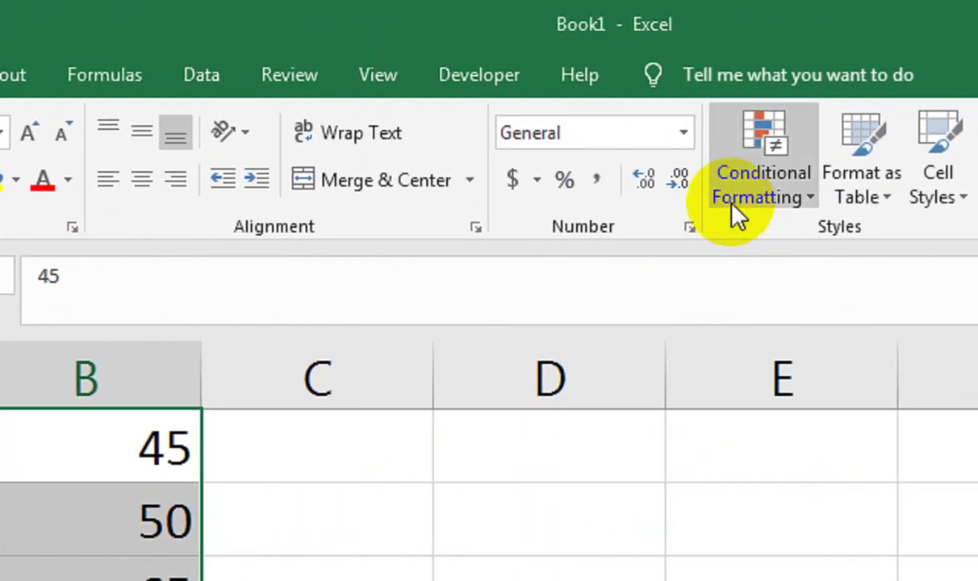
left_click(734, 203)
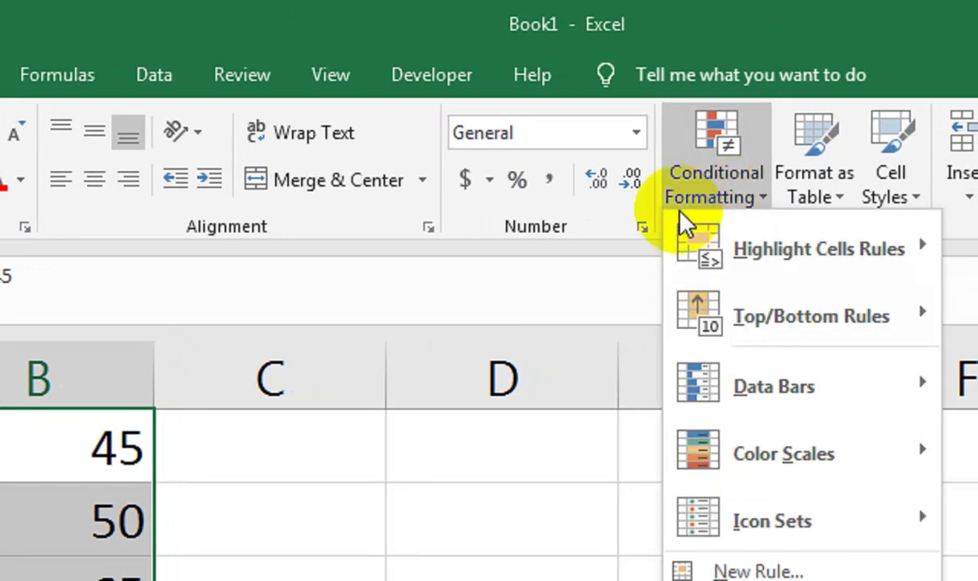
left_click(299, 386)
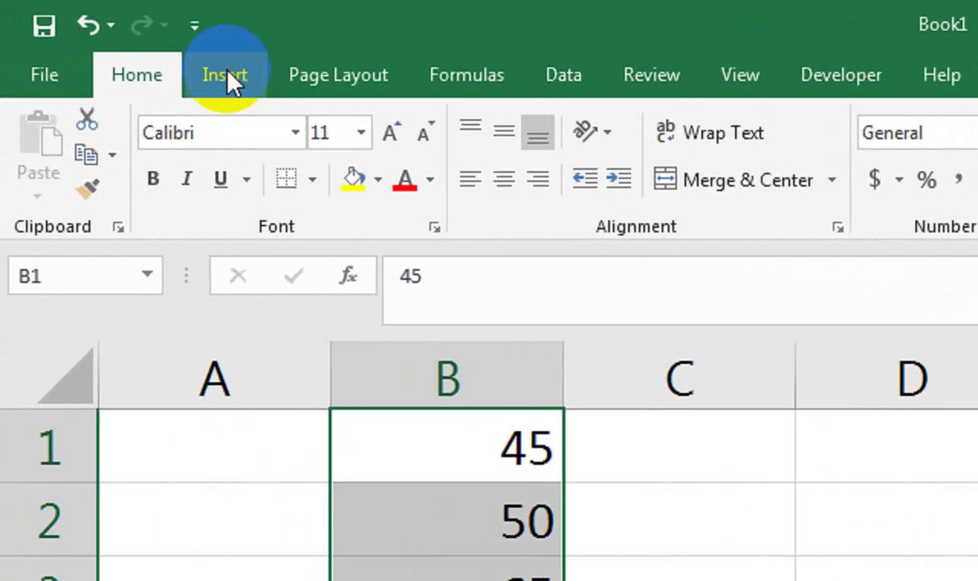
left_click(228, 81)
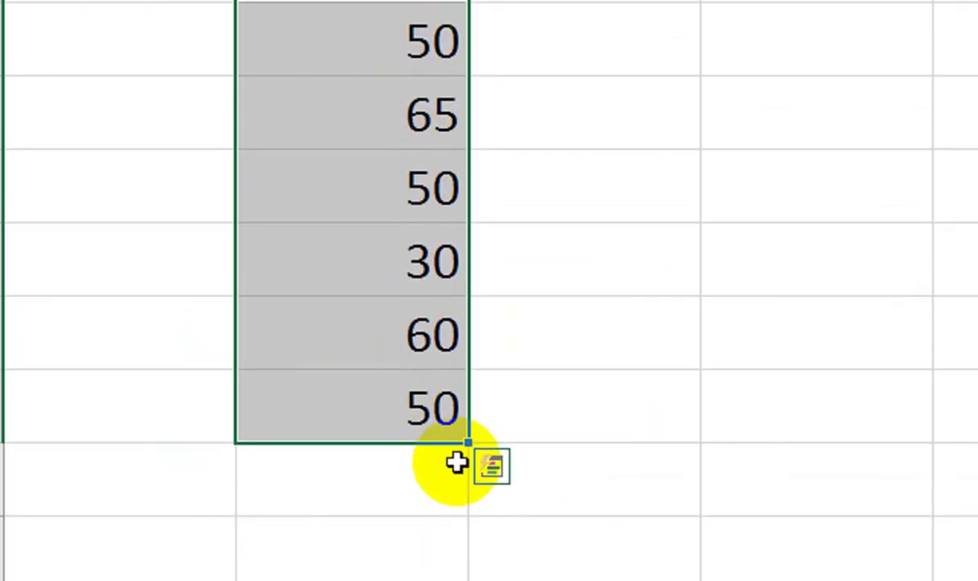
left_click(498, 424)
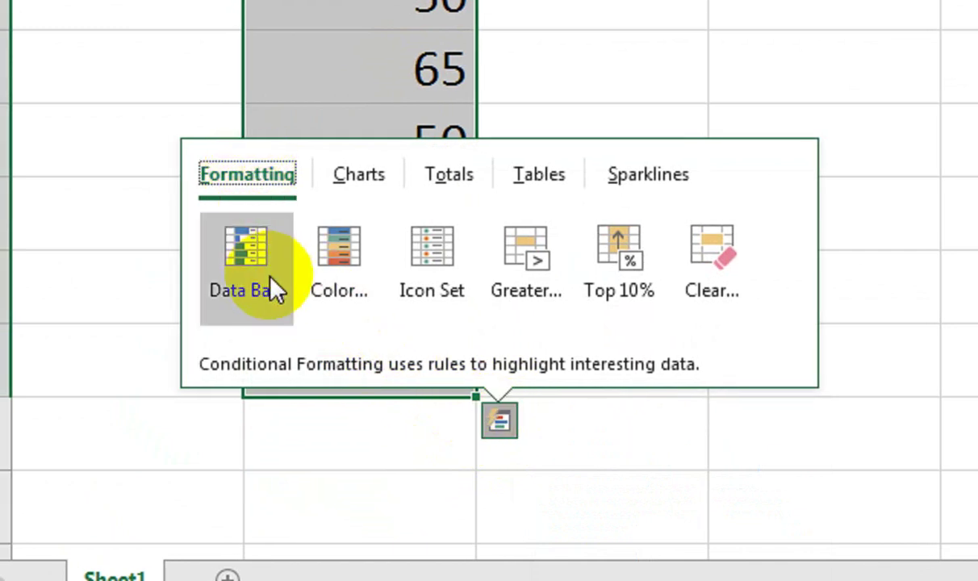
mouse_move(274, 288)
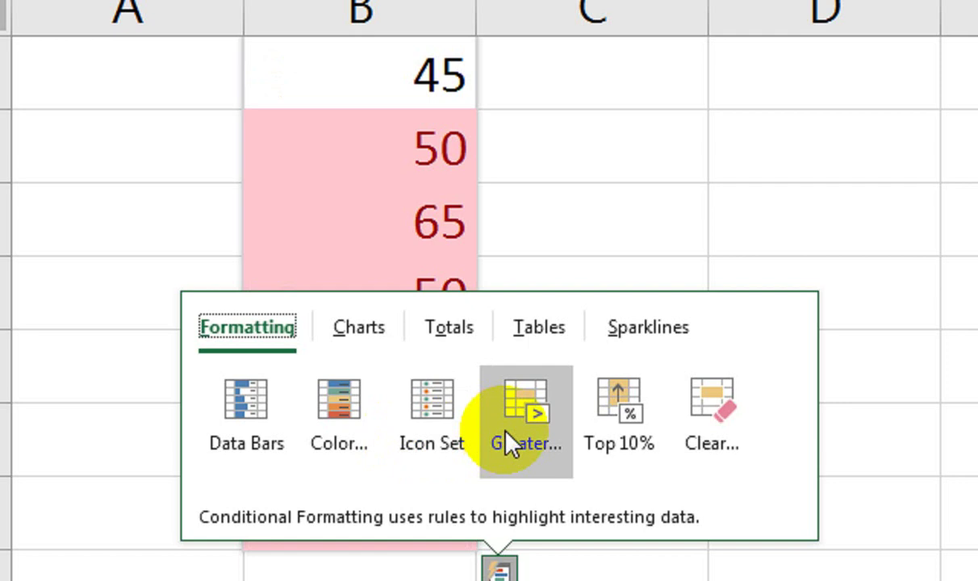
left_click(508, 442)
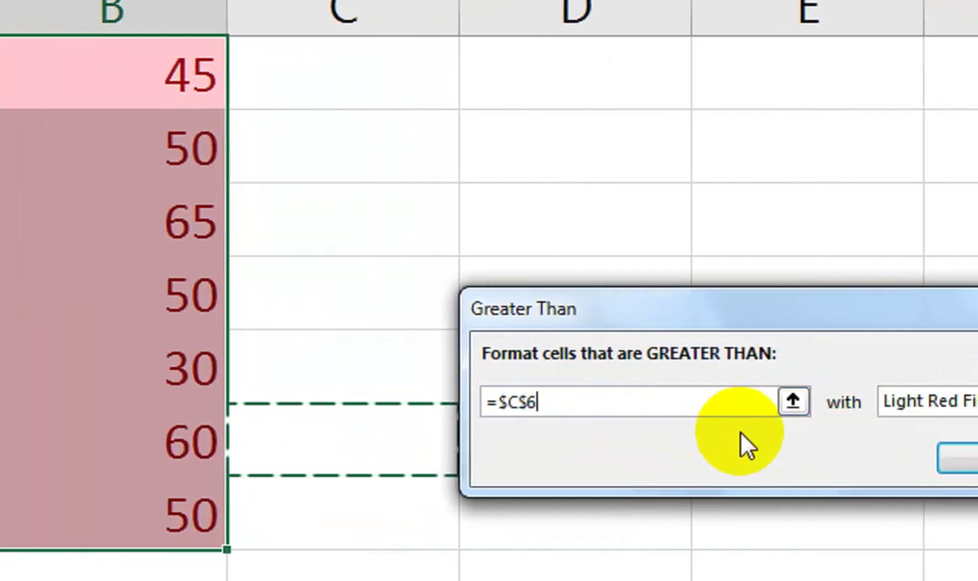
key("BackSpace")
key("BackSpace")
key("BackSpace")
key("BackSpace")
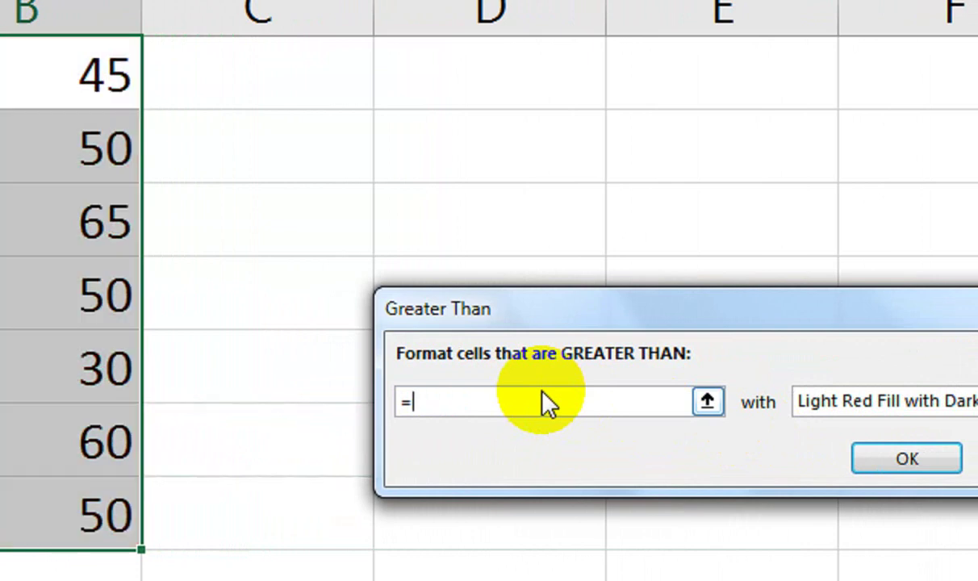
type("50")
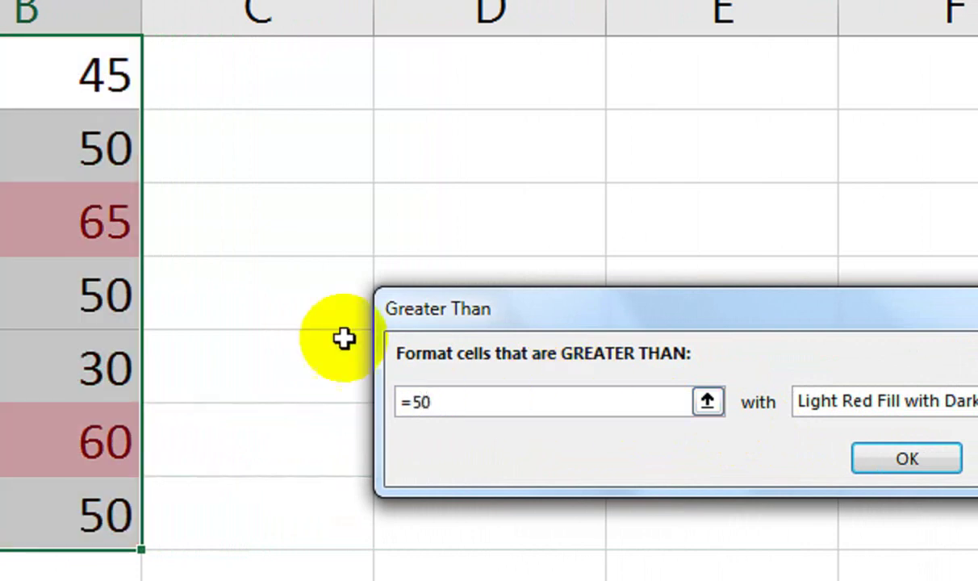
left_click_drag(523, 308, 339, 282)
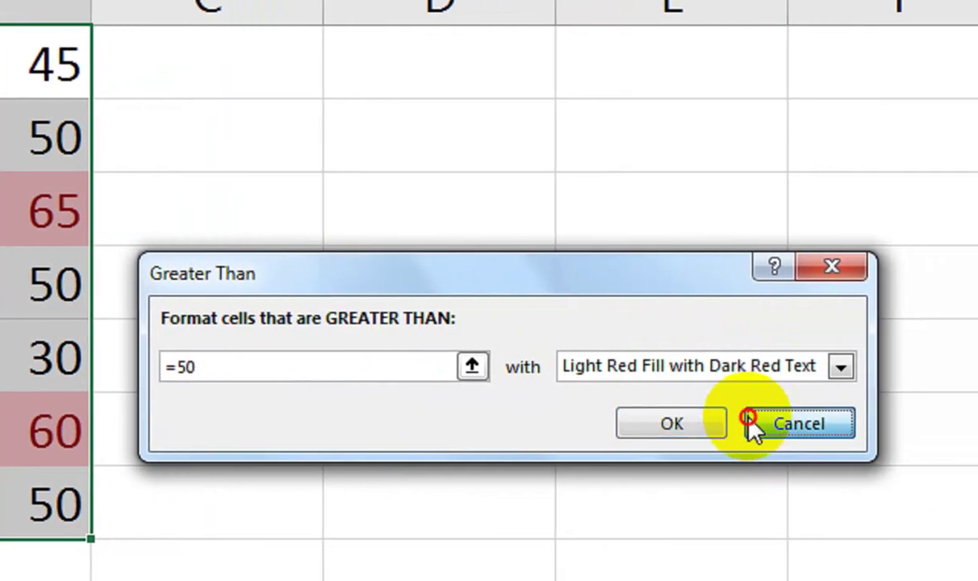
left_click(870, 435)
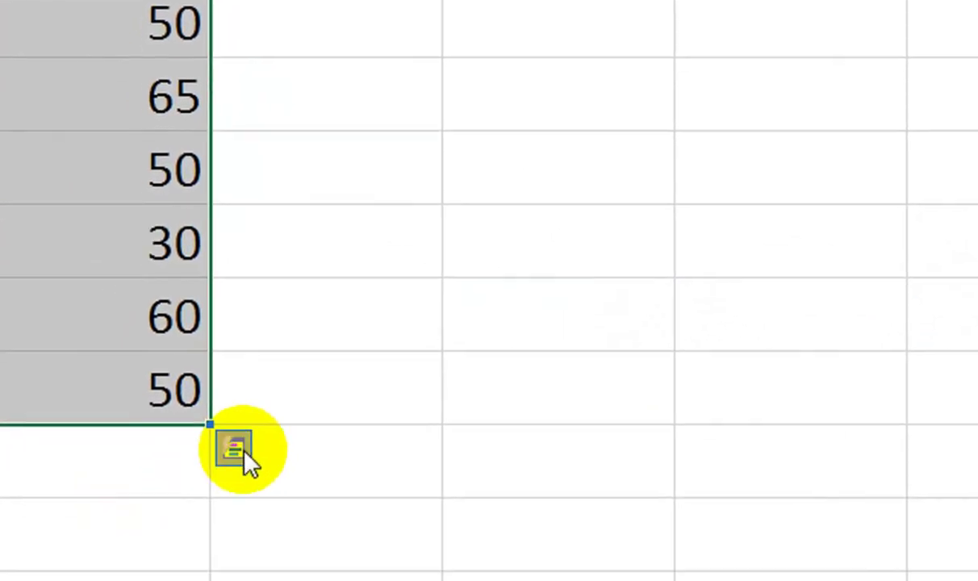
left_click(280, 443)
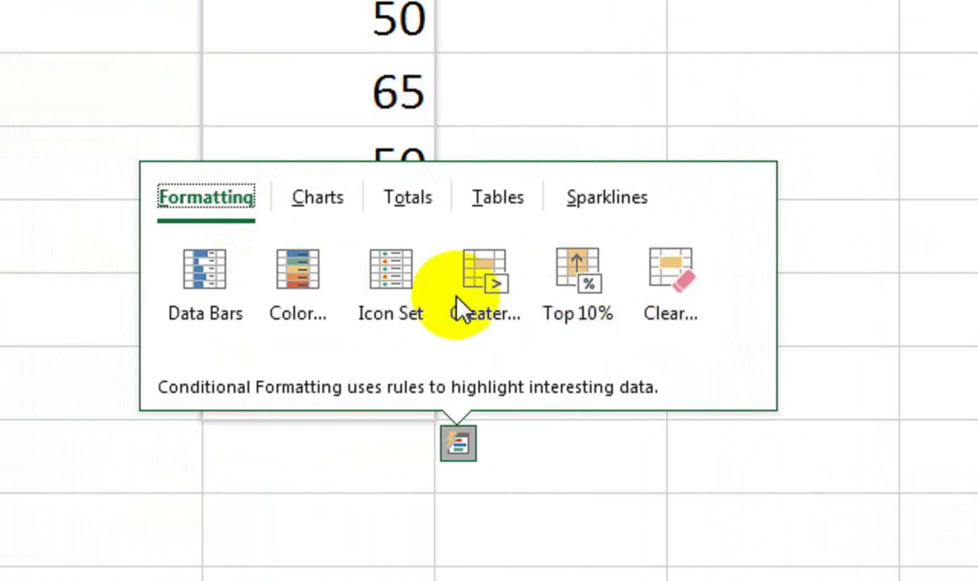
left_click(323, 260)
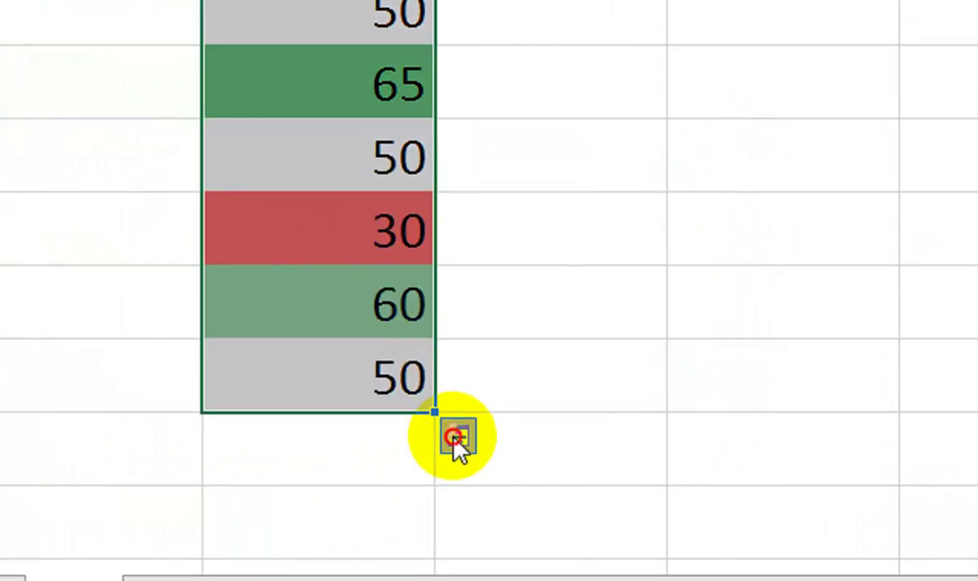
left_click(458, 442)
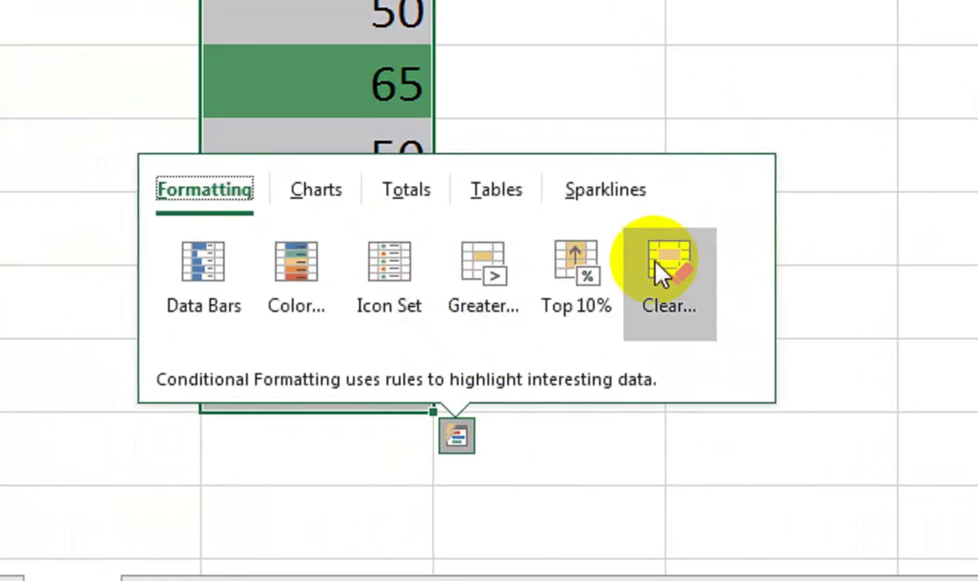
left_click(654, 261)
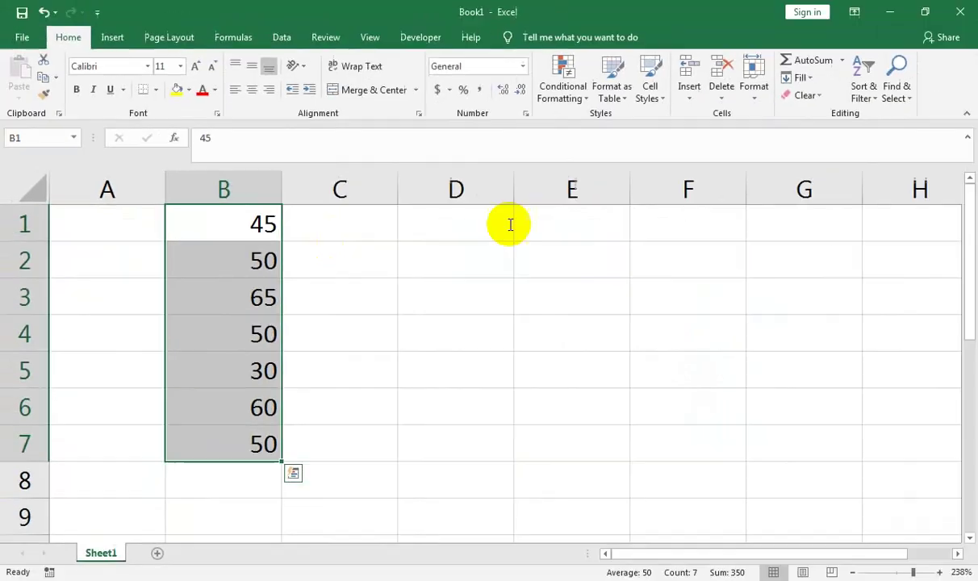
left_click(561, 93)
mouse_move(628, 162)
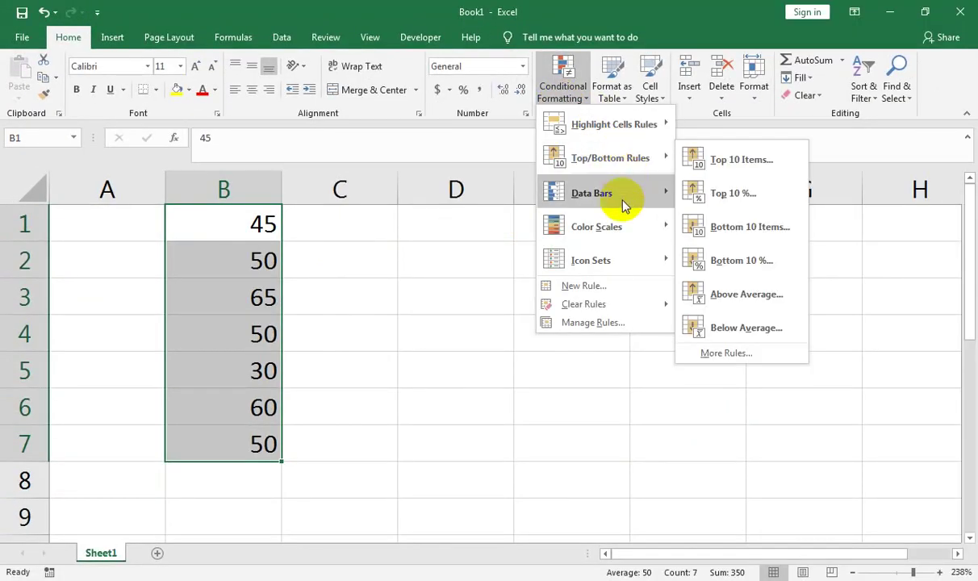
mouse_move(624, 262)
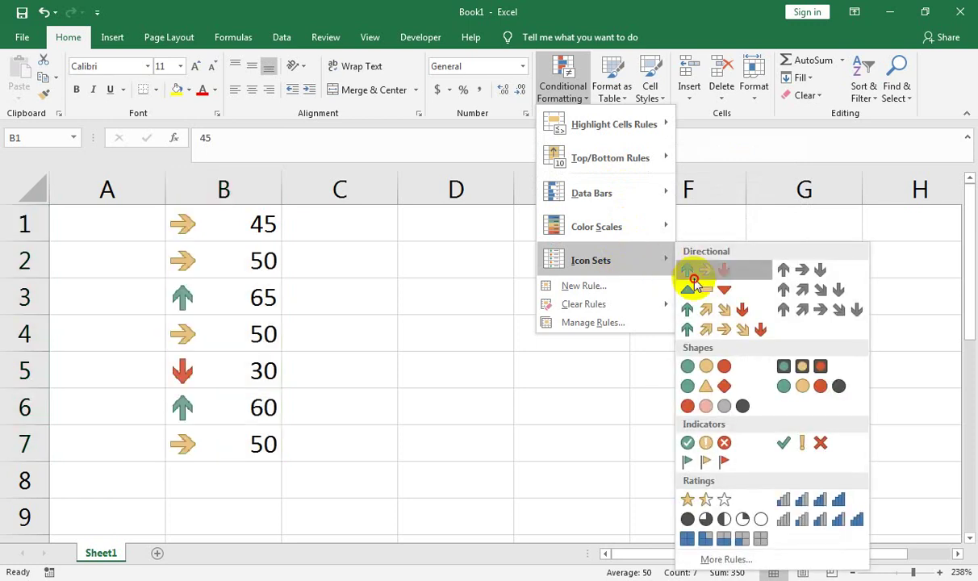
left_click(693, 276)
left_click(563, 89)
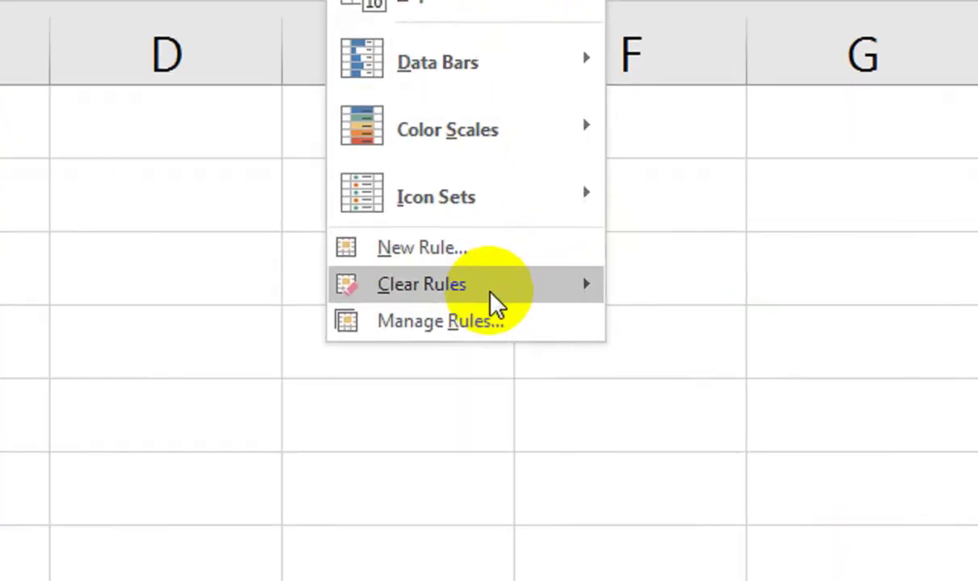
mouse_move(619, 310)
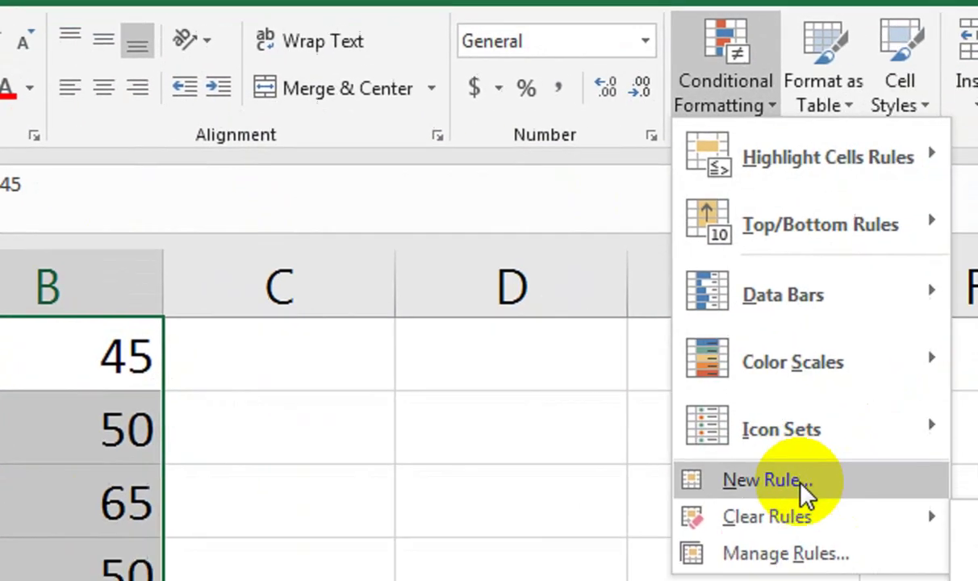
mouse_move(736, 452)
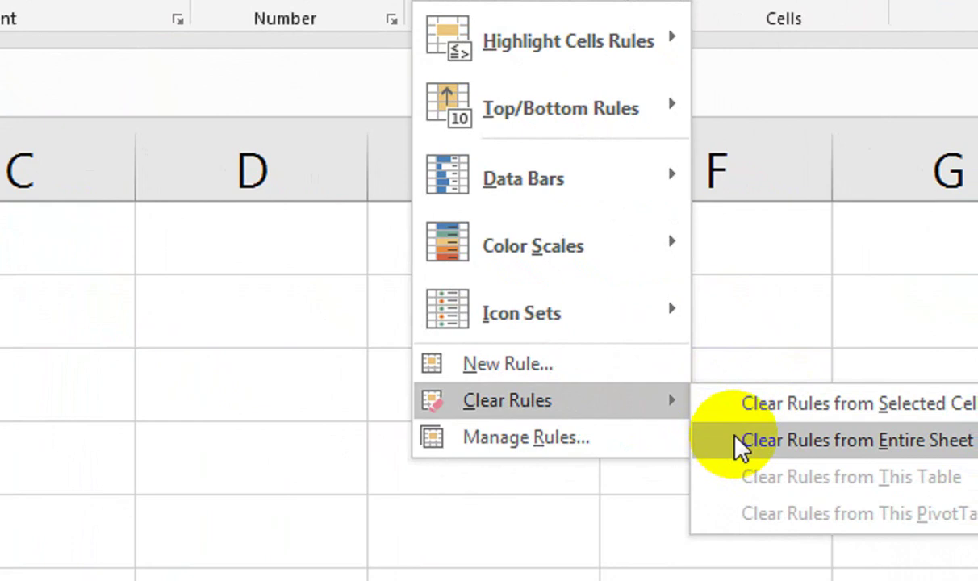
left_click(739, 446)
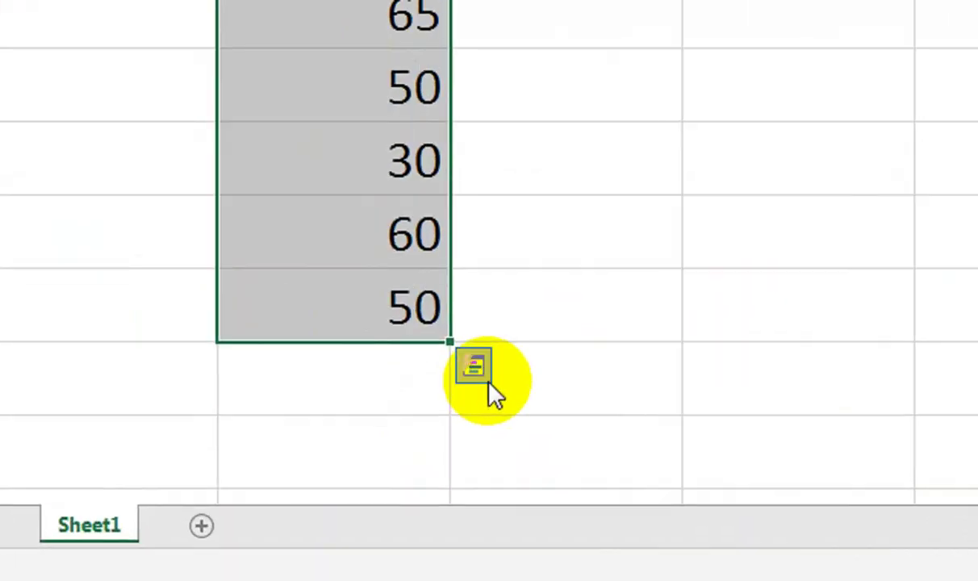
Try a Color Scale on B1:B7, clear it, then preview the suggested charts
left_click(487, 382)
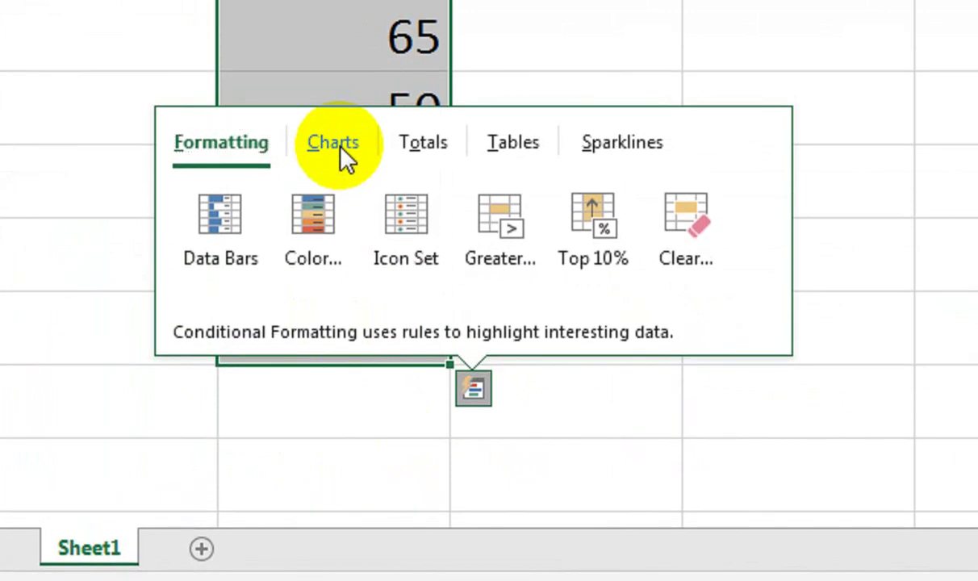
left_click(345, 157)
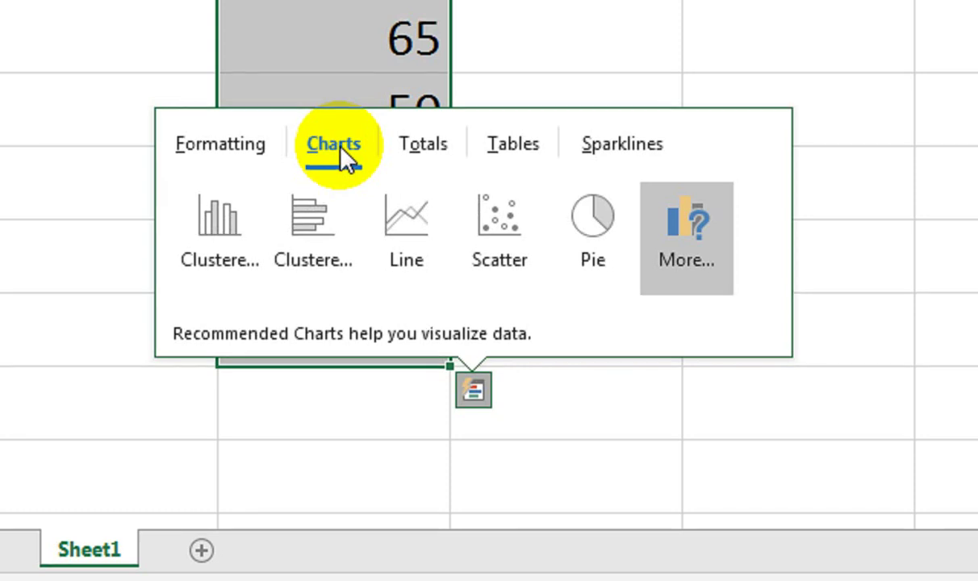
mouse_move(249, 217)
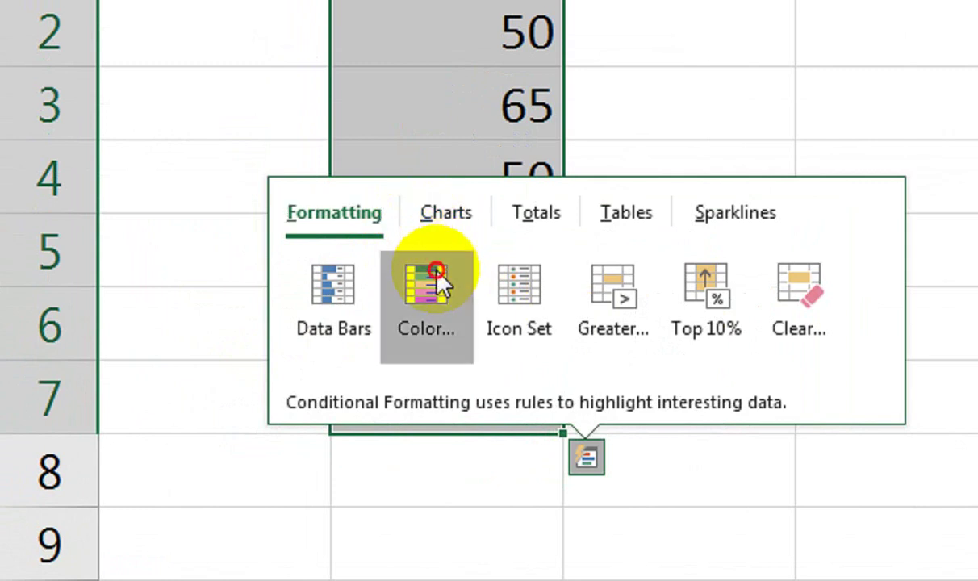
left_click(434, 268)
left_click(587, 421)
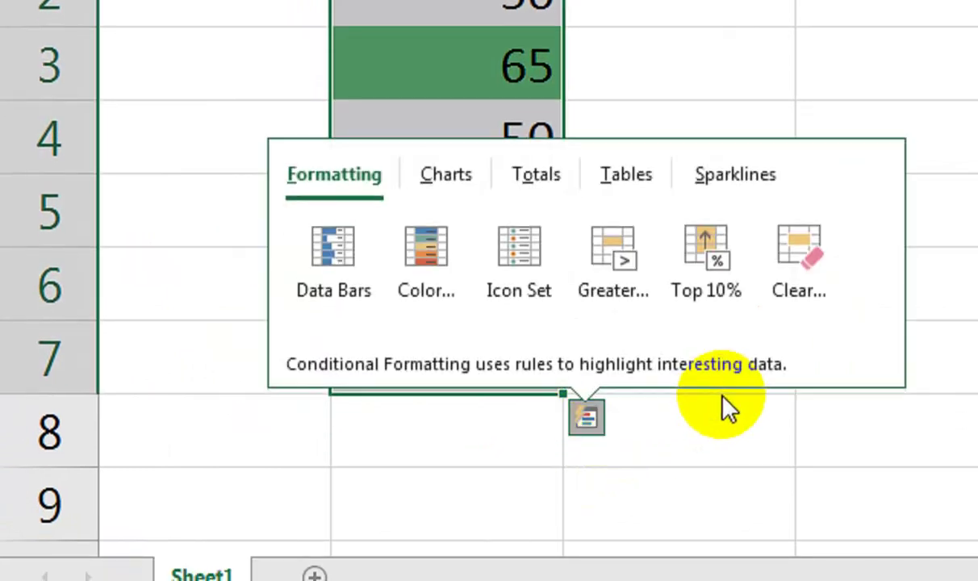
left_click(791, 278)
left_click(586, 418)
left_click(422, 174)
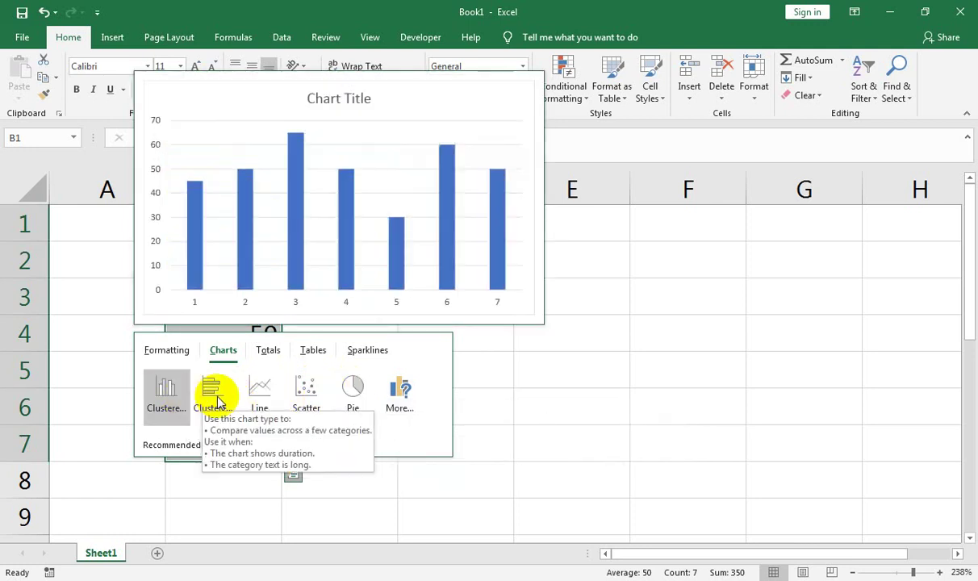
key("Escape")
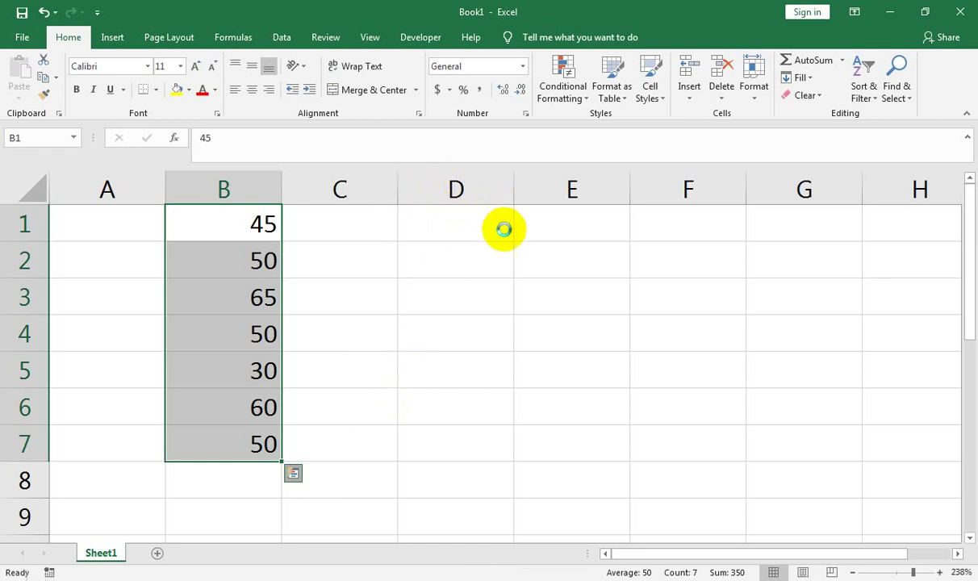
key("alt+n")
key("r")
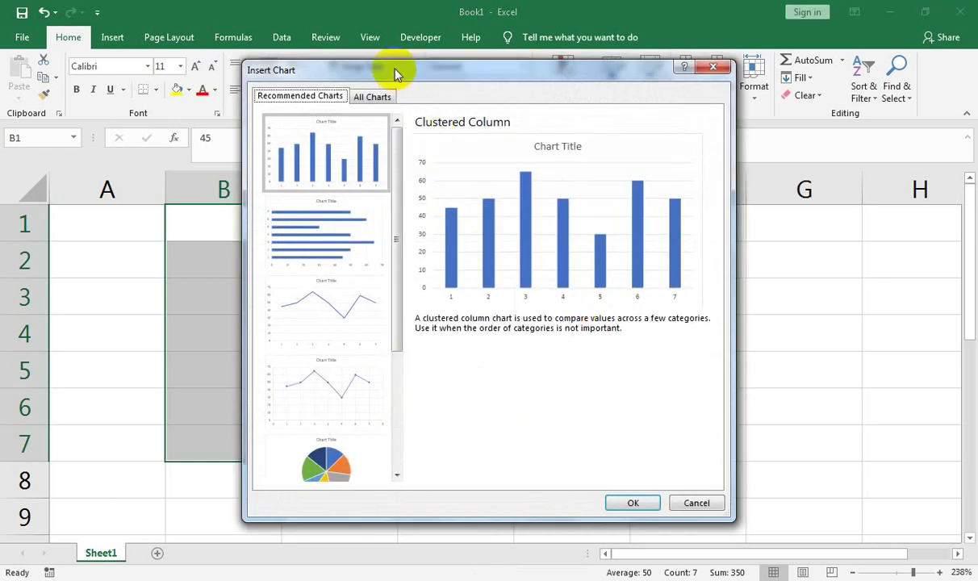
left_click_drag(374, 68, 592, 100)
left_click(534, 244)
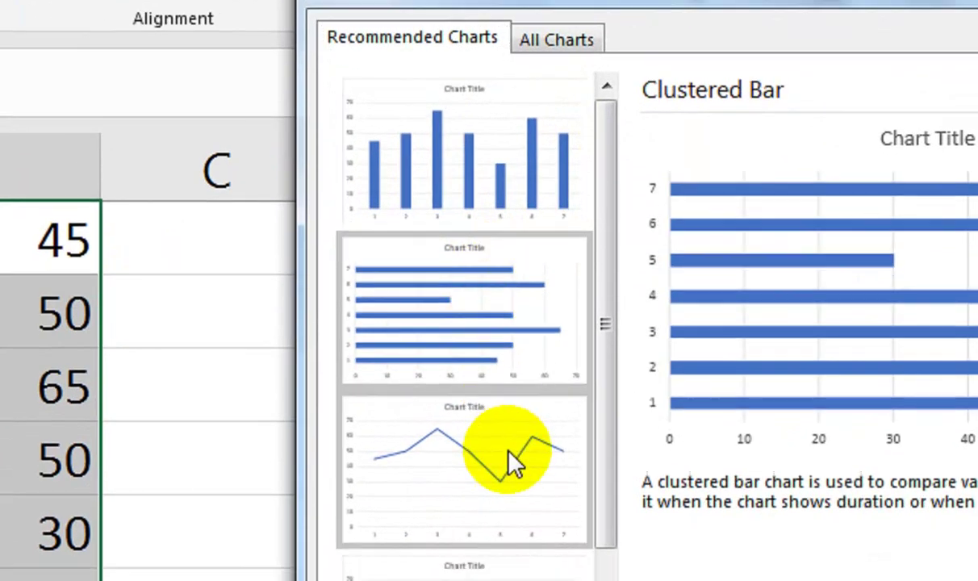
left_click(546, 334)
left_click_drag(612, 259, 610, 452)
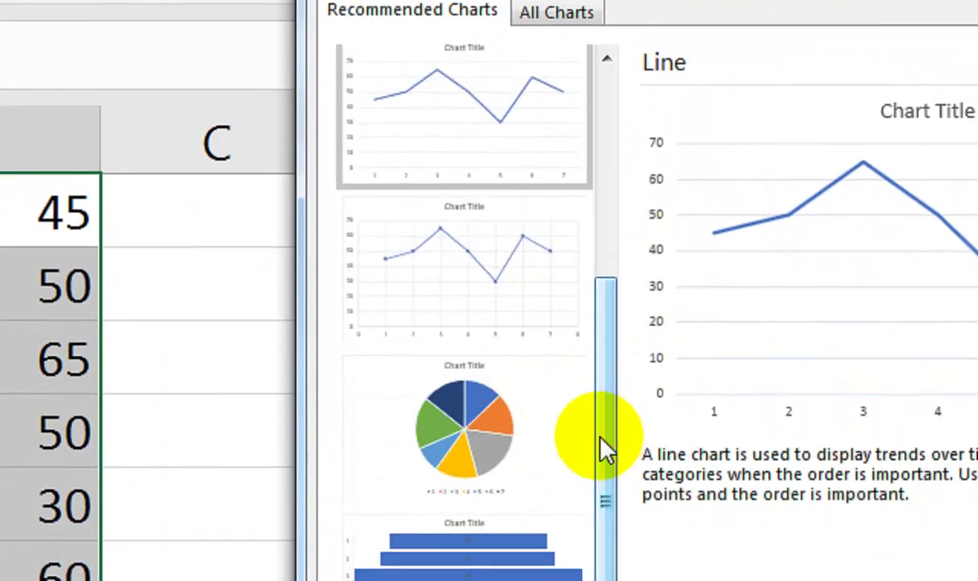
left_click(464, 424)
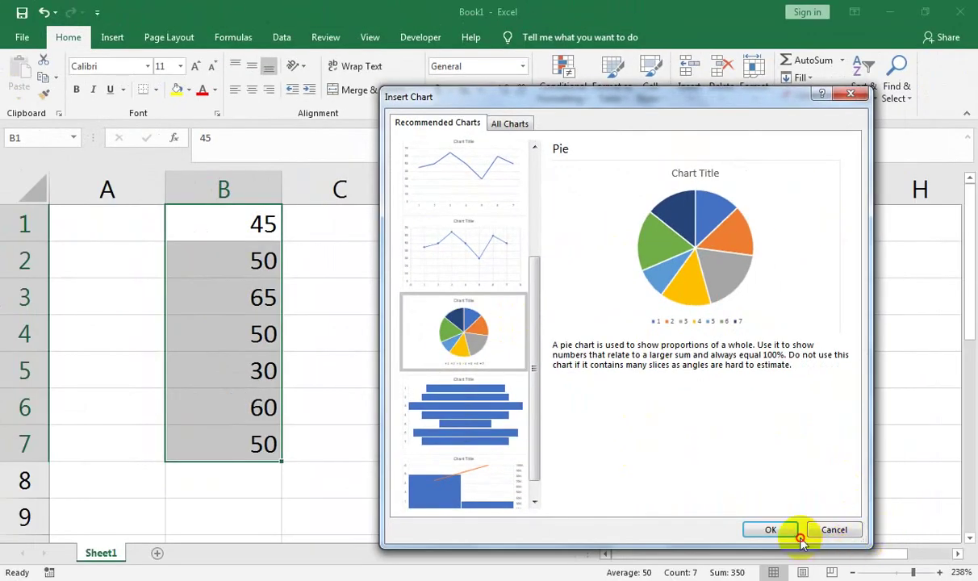
left_click(793, 536)
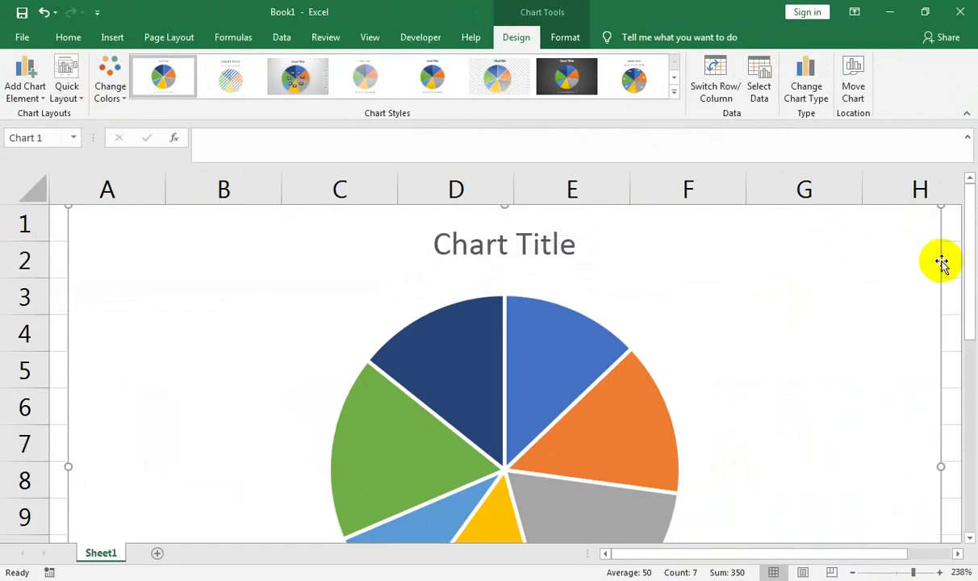
right_click(939, 250)
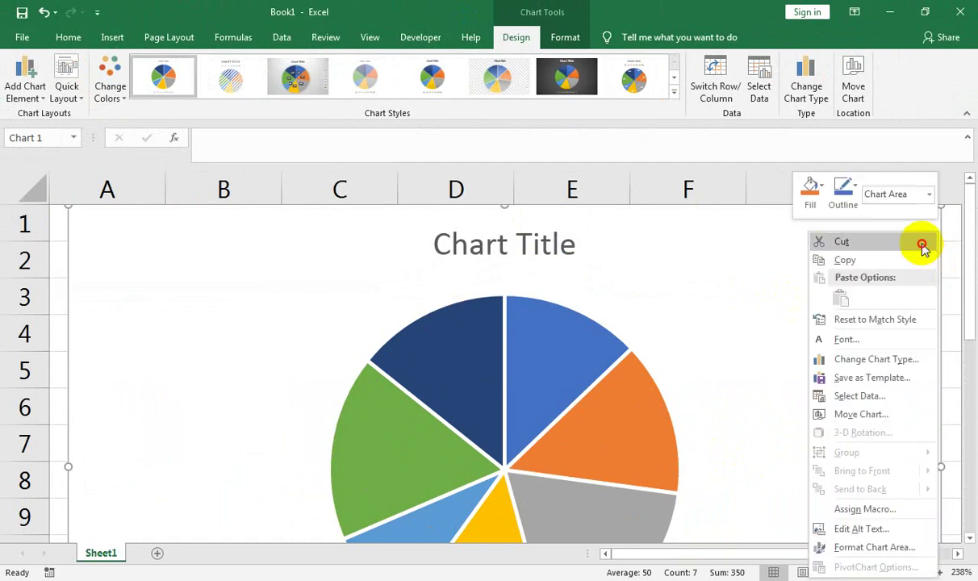
left_click(924, 243)
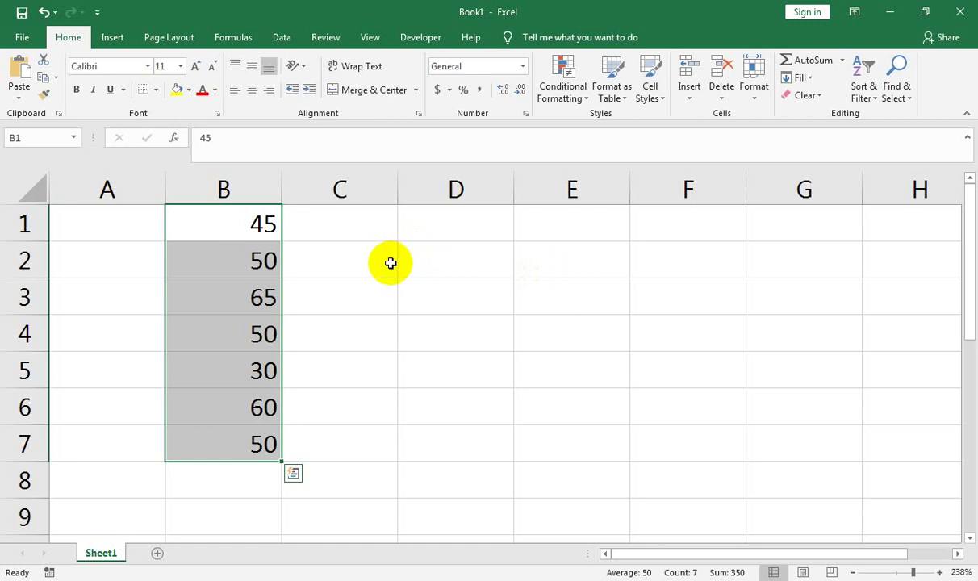
Add a Quick Analysis Sum of 350 in B8 below the values
left_click(115, 42)
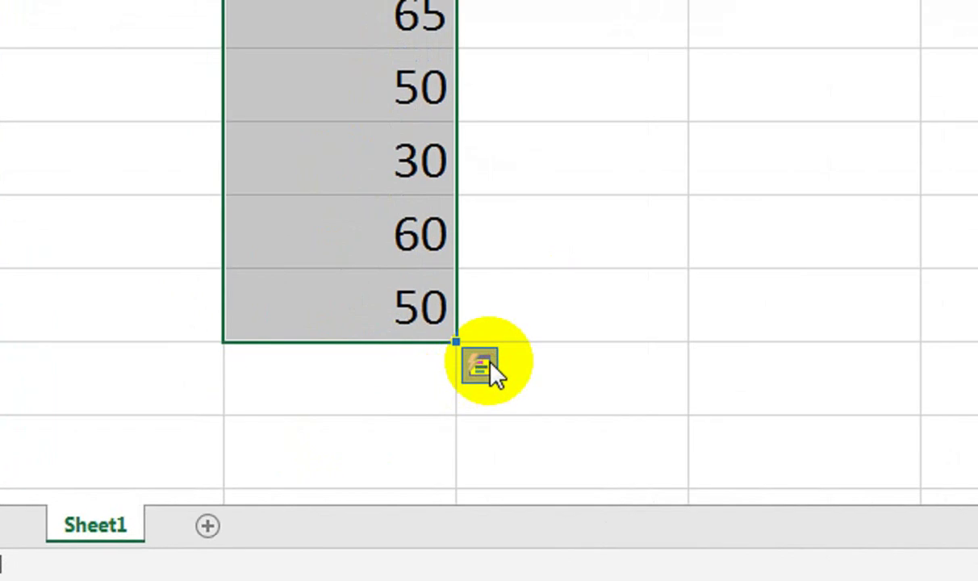
left_click(489, 363)
left_click(443, 129)
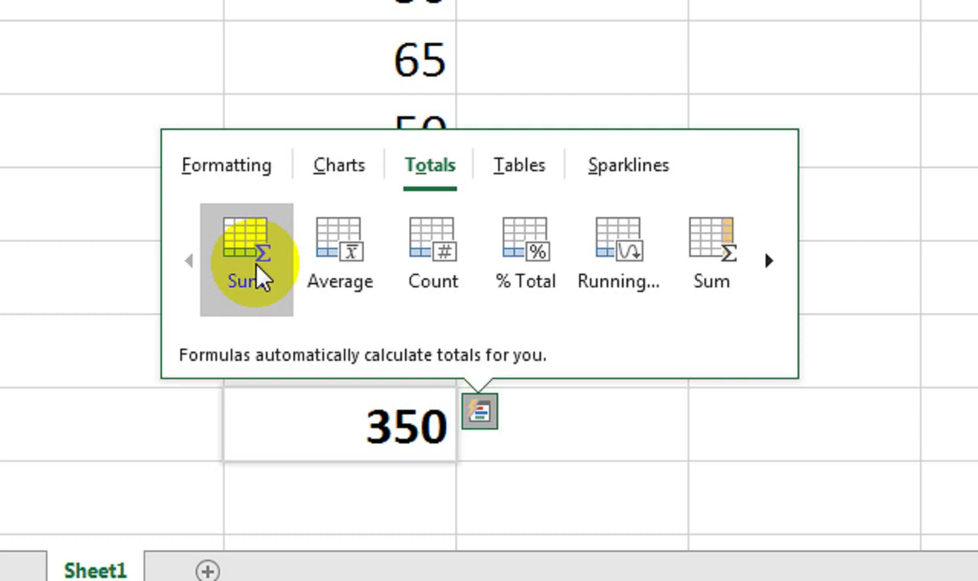
left_click(257, 266)
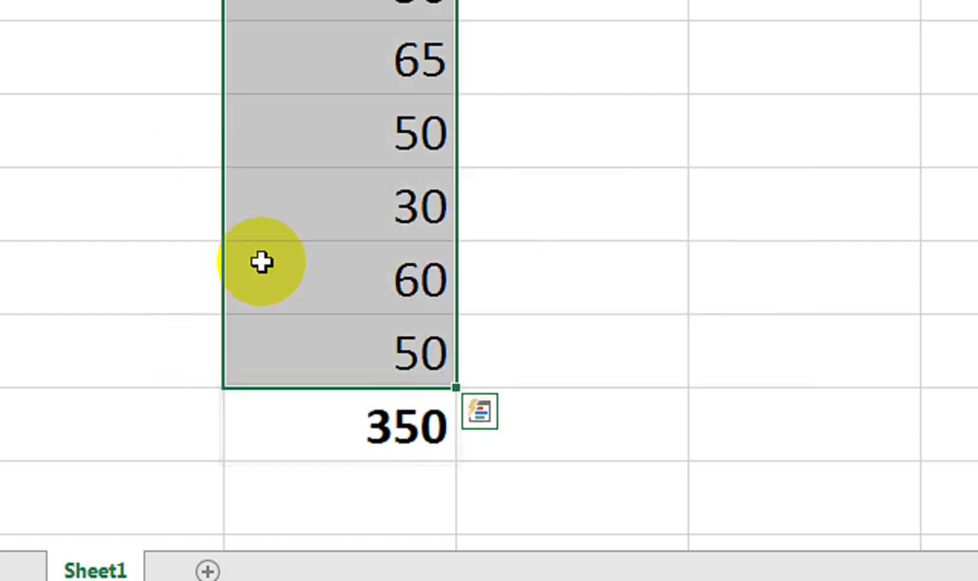
Replace the B8 total with a Count of 7, confirming the overwrite
left_click(484, 415)
left_click(420, 171)
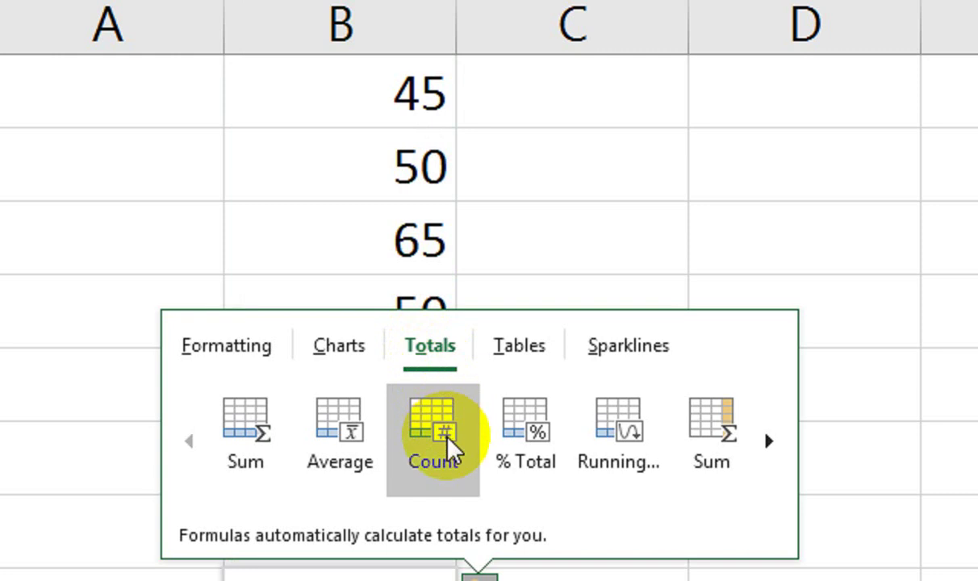
left_click(450, 447)
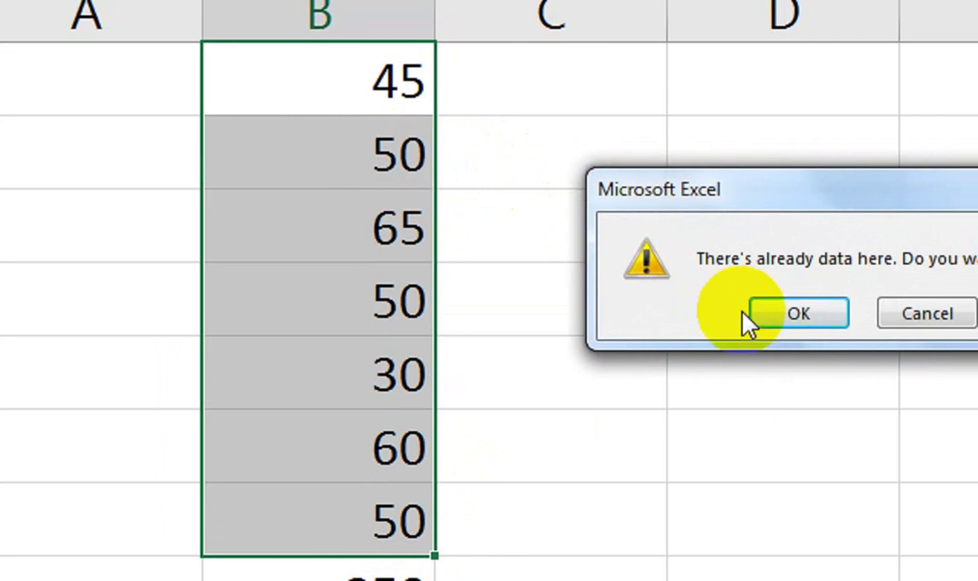
left_click(750, 319)
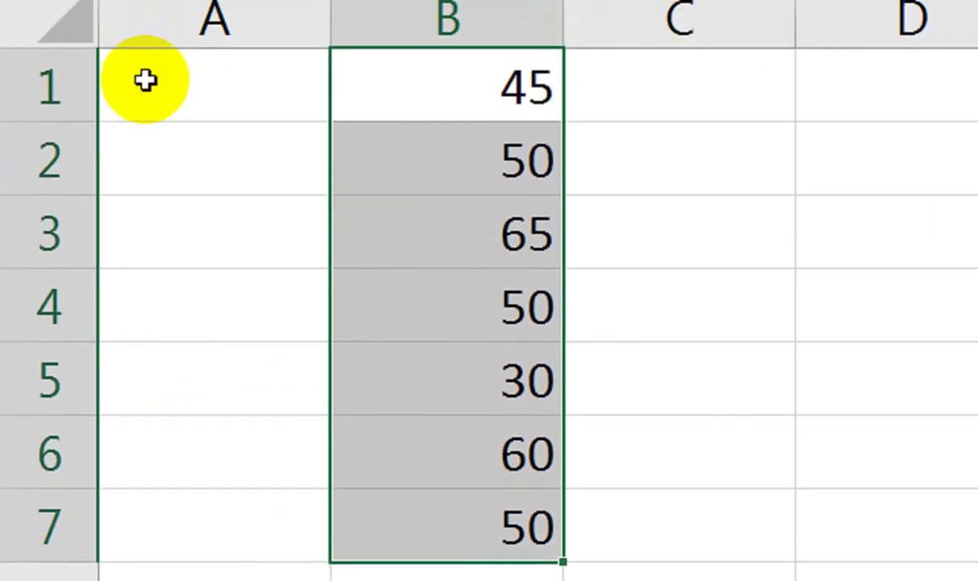
Overwrite the count with a Running Total, leaving 350 in B8
left_click(586, 438)
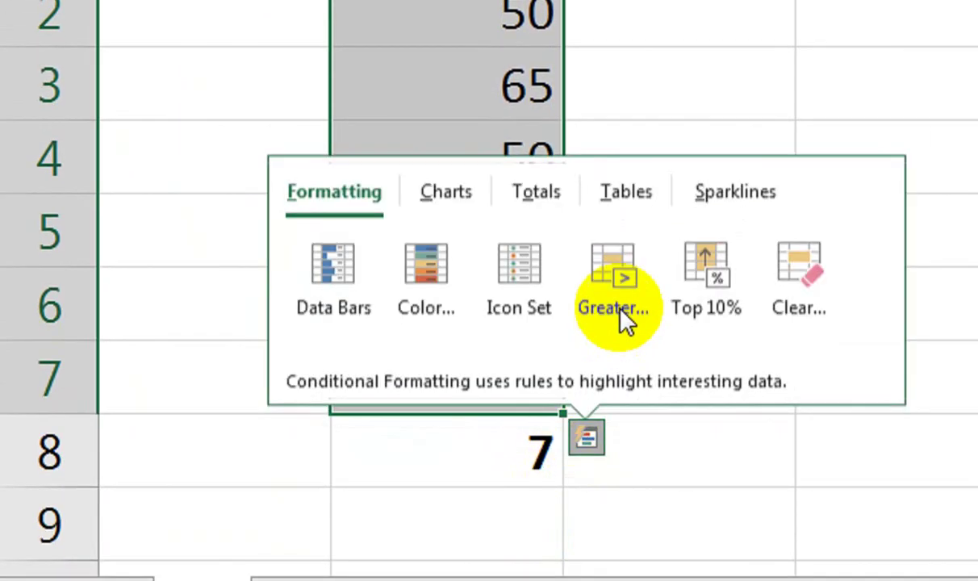
left_click(558, 194)
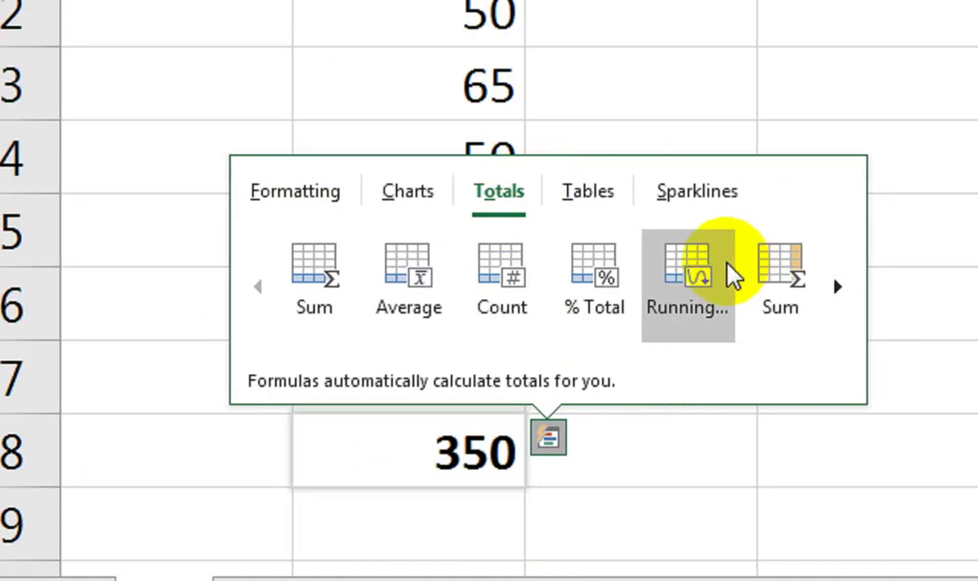
left_click(709, 271)
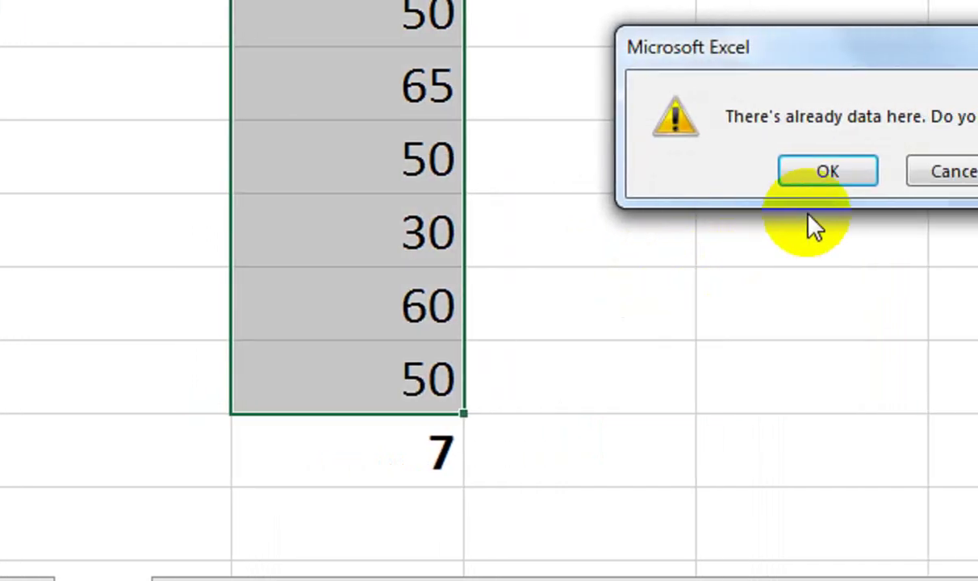
left_click(742, 171)
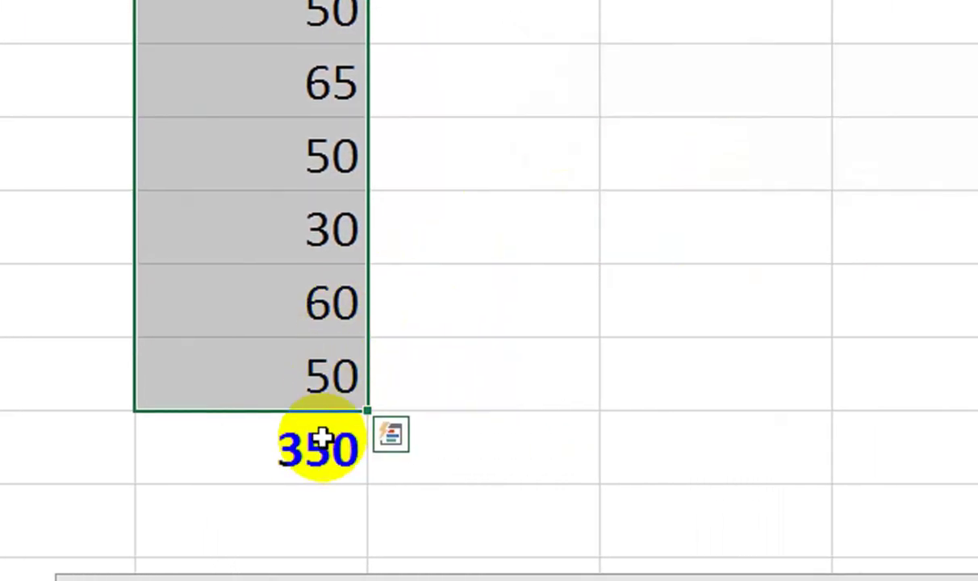
left_click(390, 429)
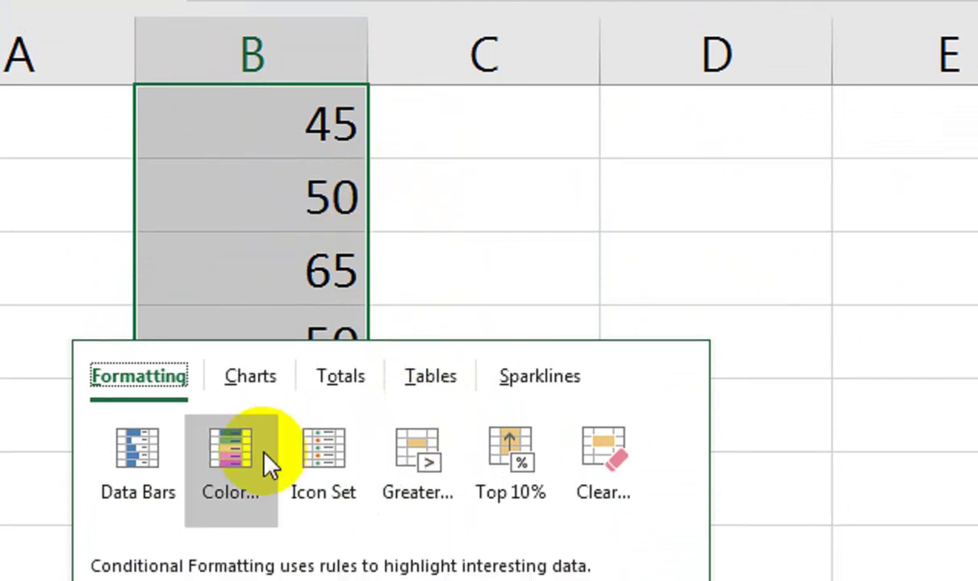
Add a running-total column in column C beside the values
left_click(360, 370)
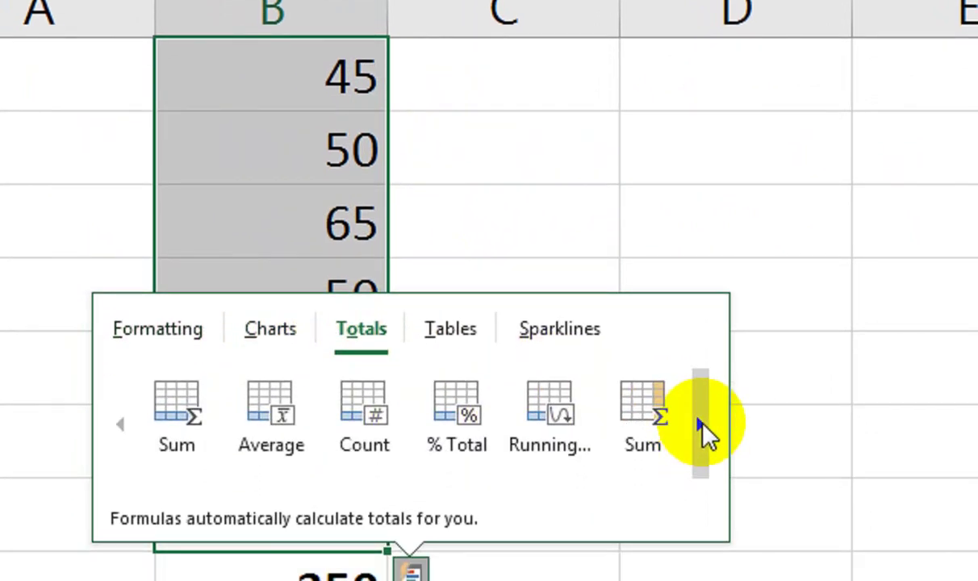
left_click(702, 432)
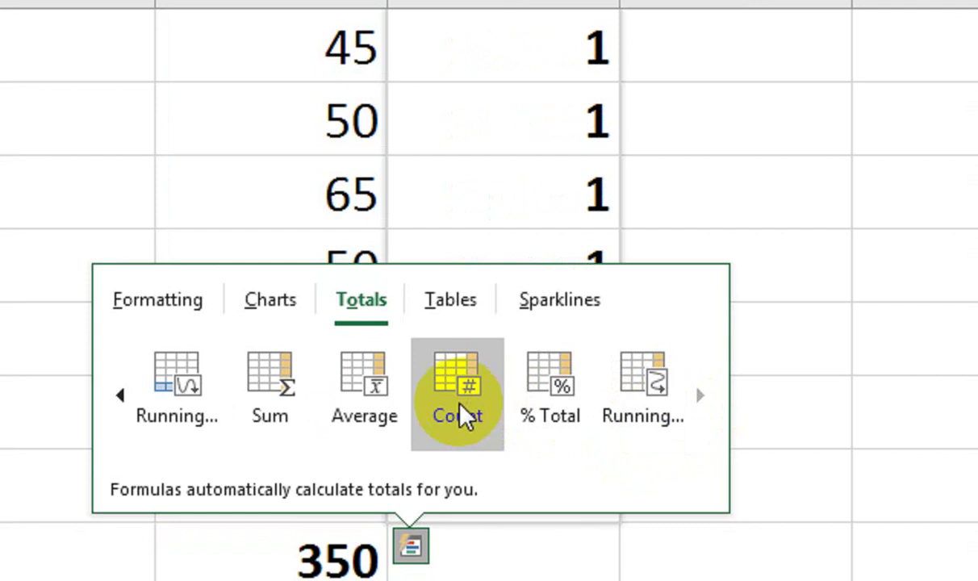
left_click(645, 431)
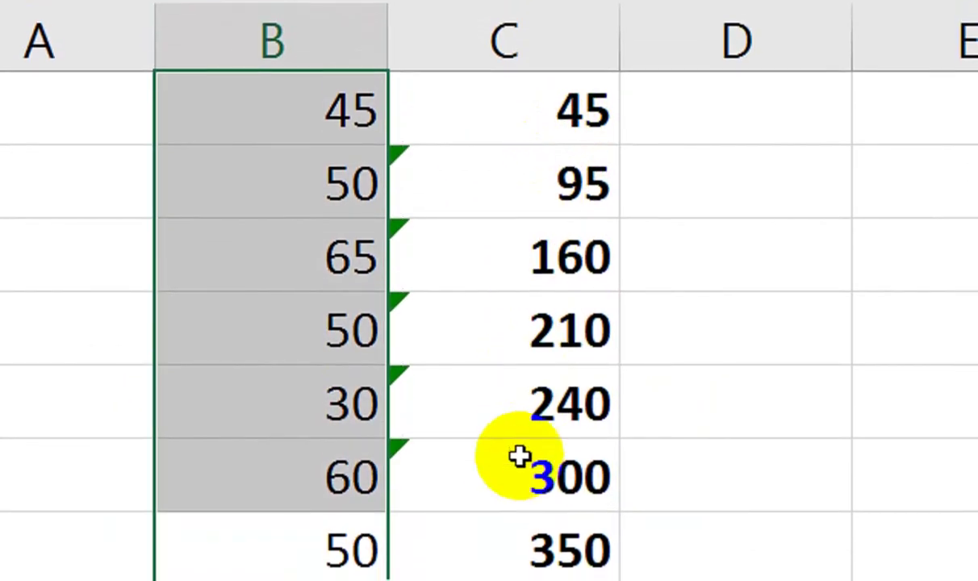
Delete the 350 in B8 and the column C running totals, then reselect B1:B7
left_click(363, 436)
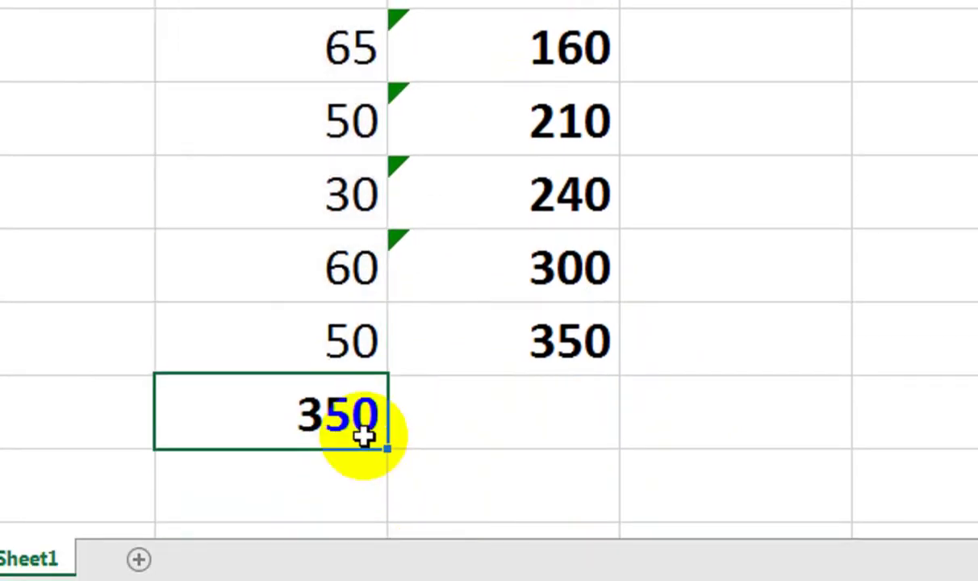
key("Delete")
mouse_move(373, 444)
left_mouse_down()
mouse_move(364, 248)
mouse_move(359, 447)
left_mouse_up()
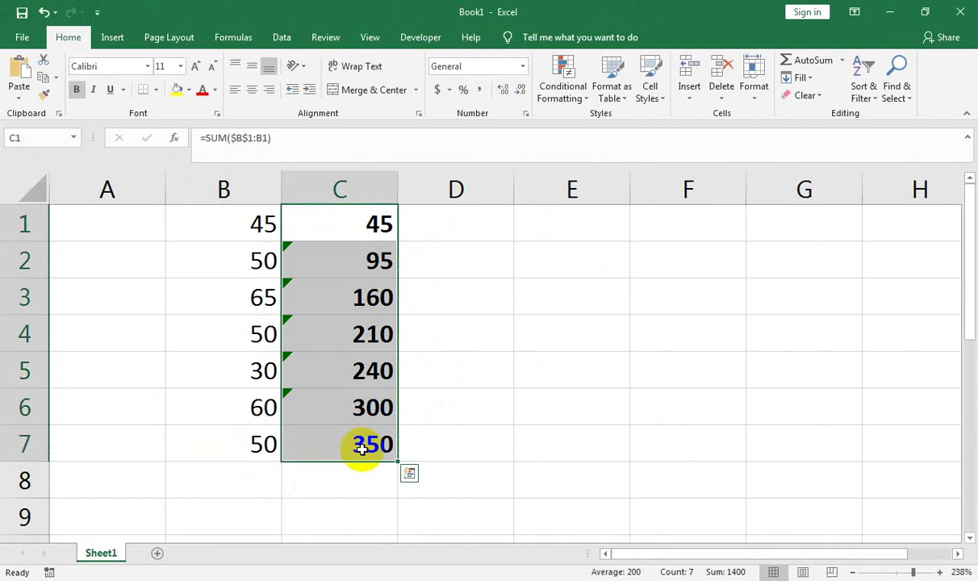
key("Delete")
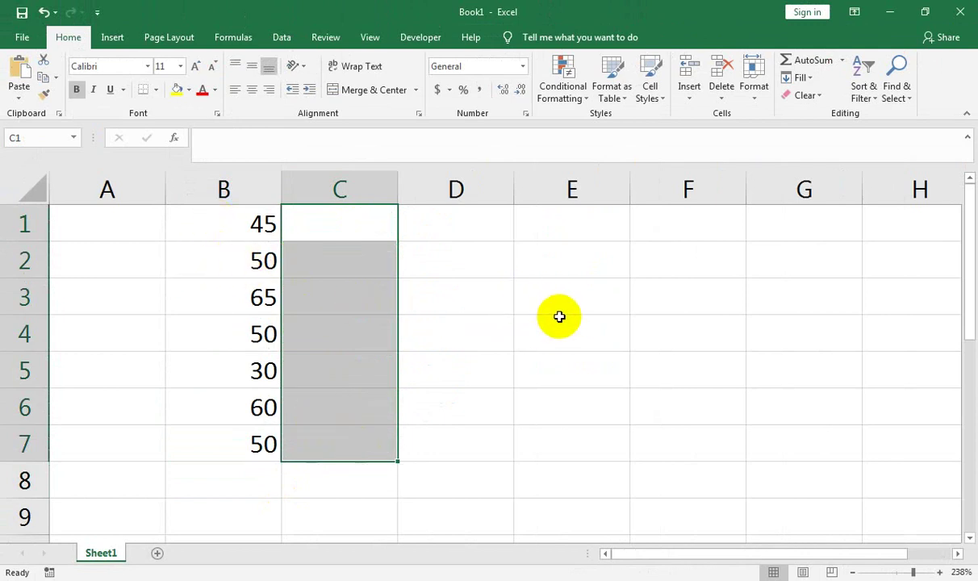
left_click(205, 216)
left_click_drag(205, 216, 210, 434)
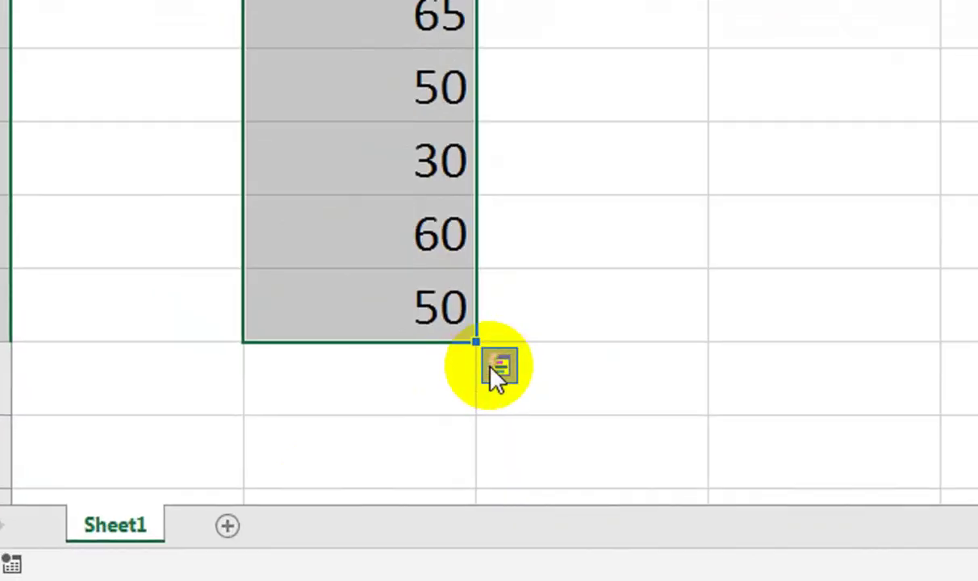
Convert B1:B7 into a table headed Column1 with the orange banded table style
left_click(289, 471)
left_click(526, 139)
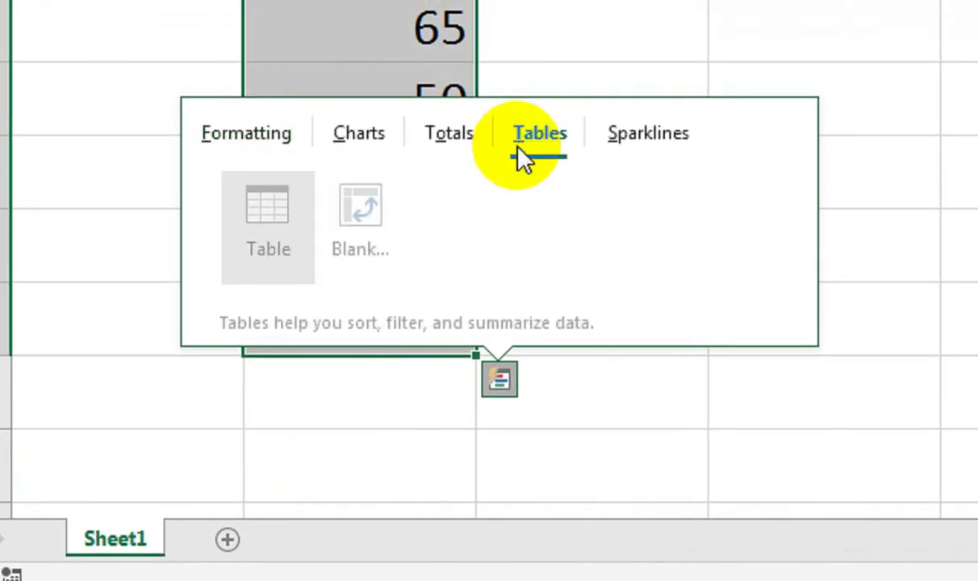
left_click(254, 249)
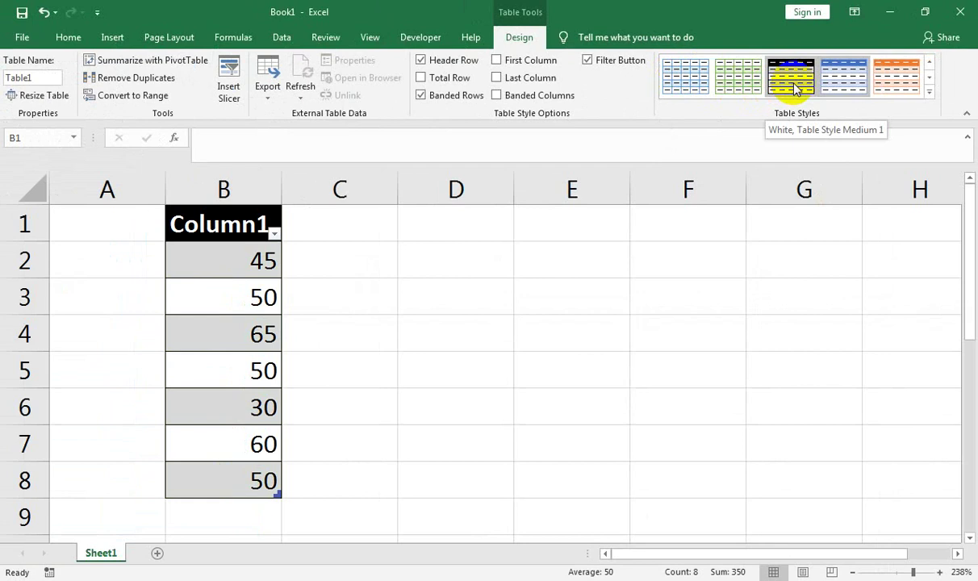
left_click(916, 87)
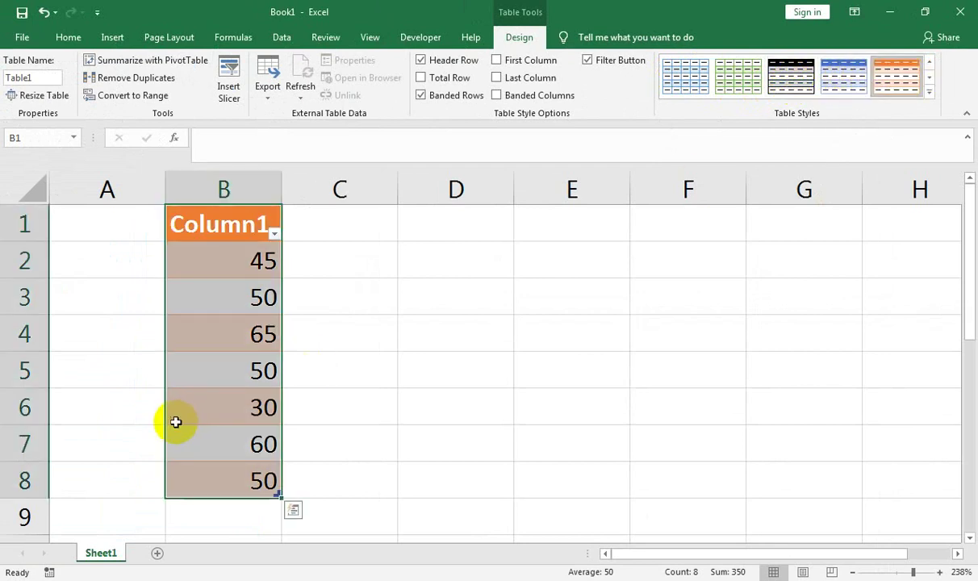
left_click(294, 510)
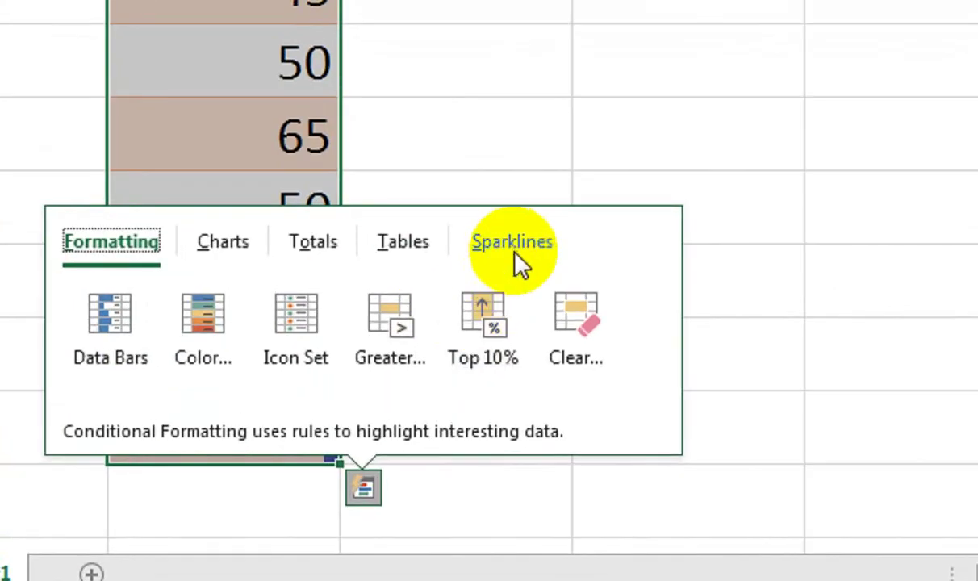
Insert Win/Loss sparklines in C2:C8 beside the table's numbers
left_click(370, 391)
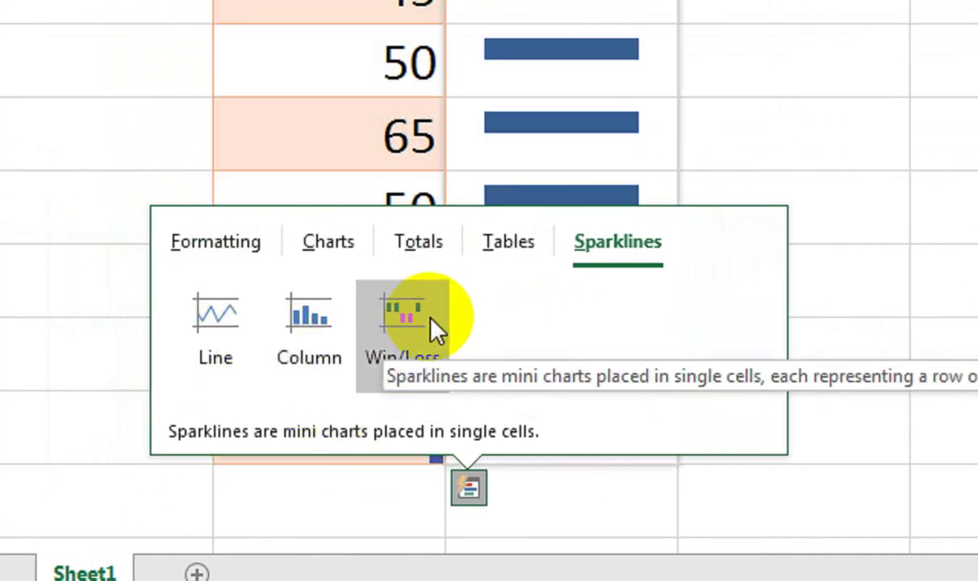
left_click(403, 321)
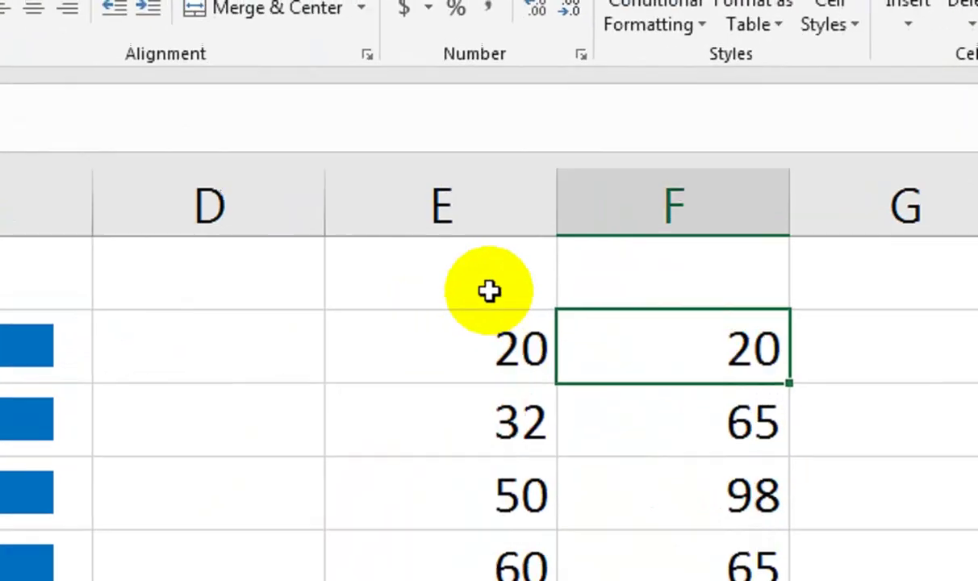
Enter the headings Income in E1 and Expense in F1
left_click(490, 291)
double_click(490, 291)
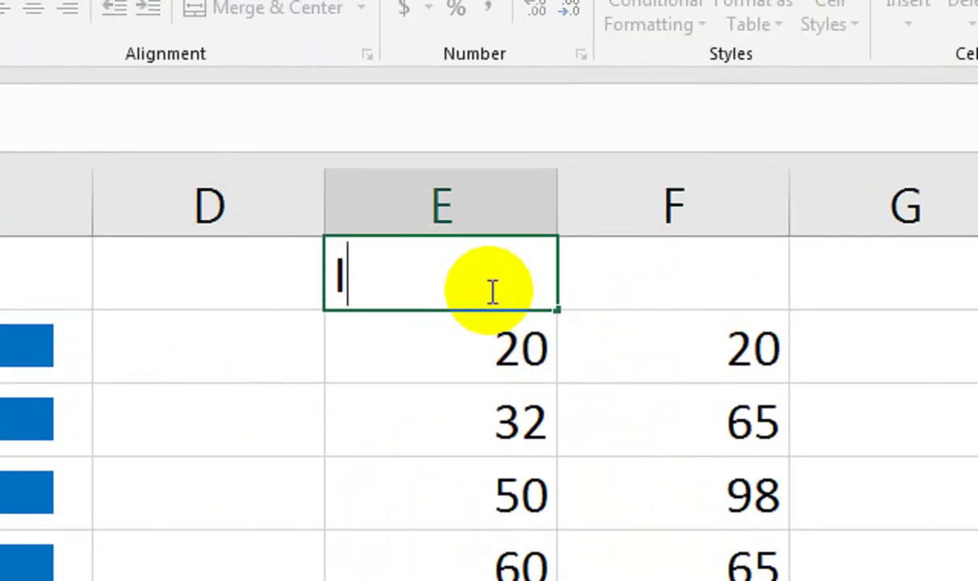
type("ncome")
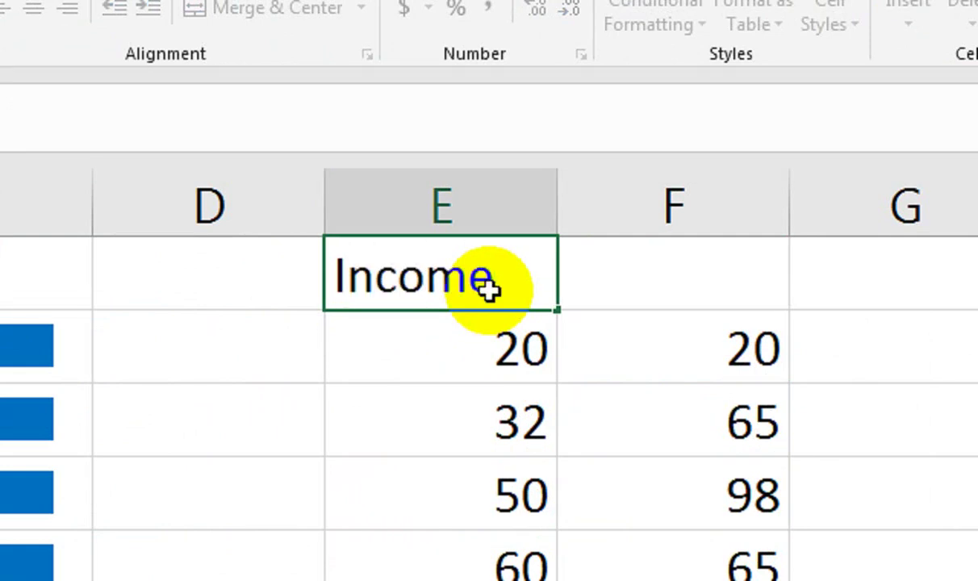
key("Tab")
type("Exp")
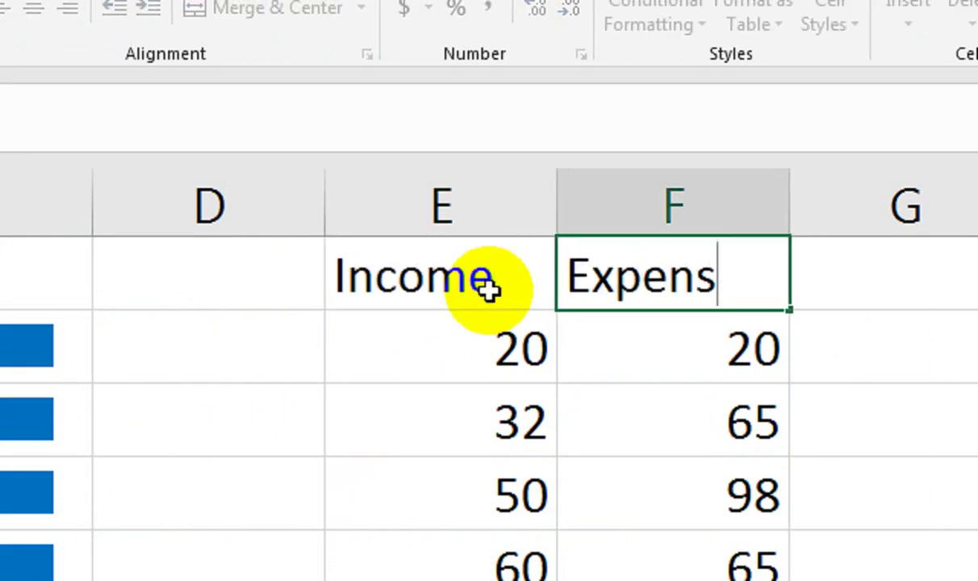
type("e")
key("Return")
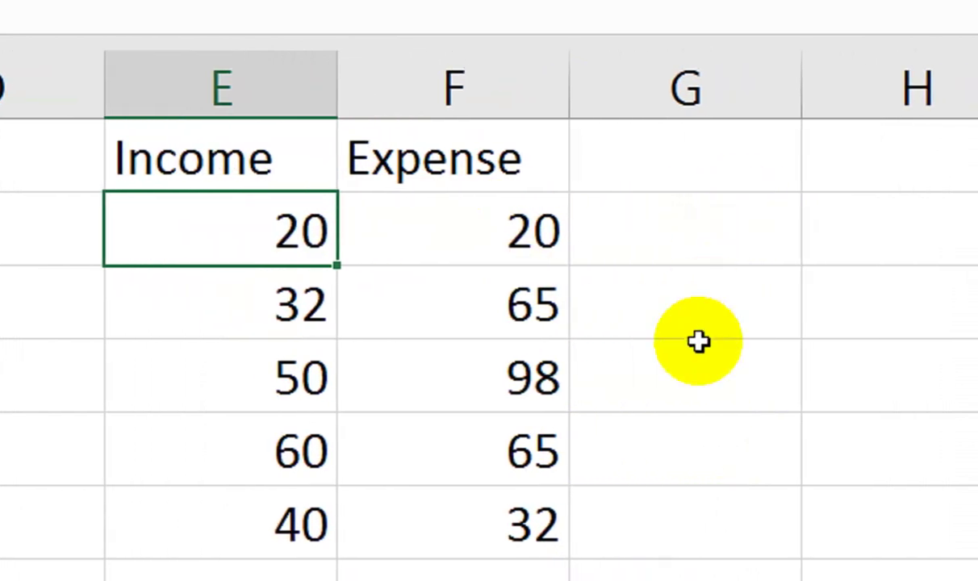
Make the E1:F1 headings bold and select the numbers in E2:F7
left_click_drag(199, 142, 347, 158)
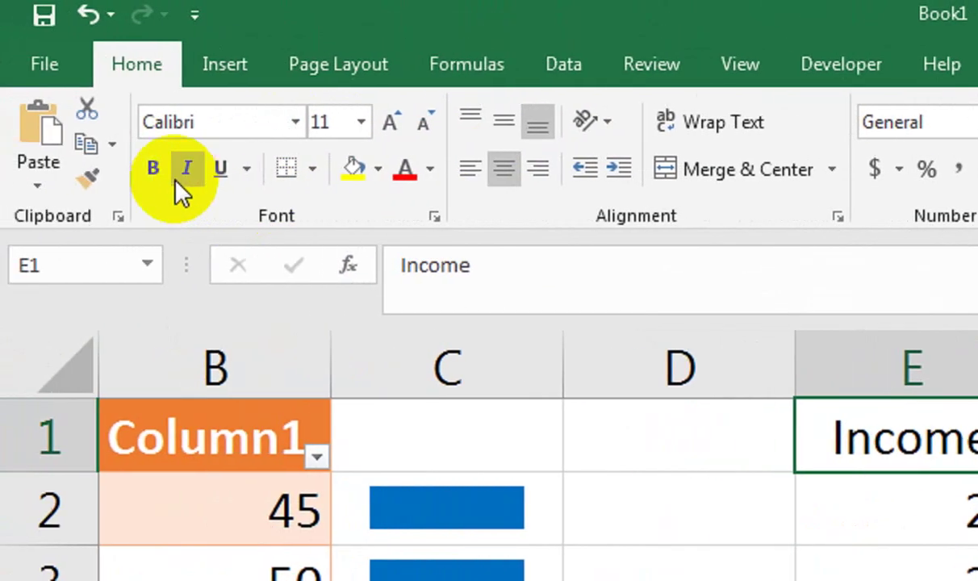
left_click(154, 175)
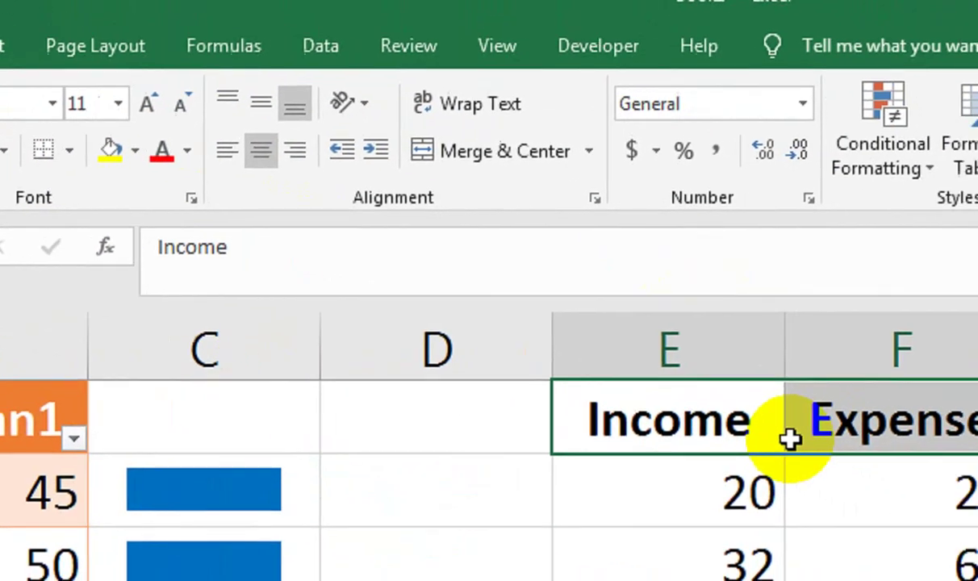
left_click(732, 448)
left_click_drag(732, 448, 747, 500)
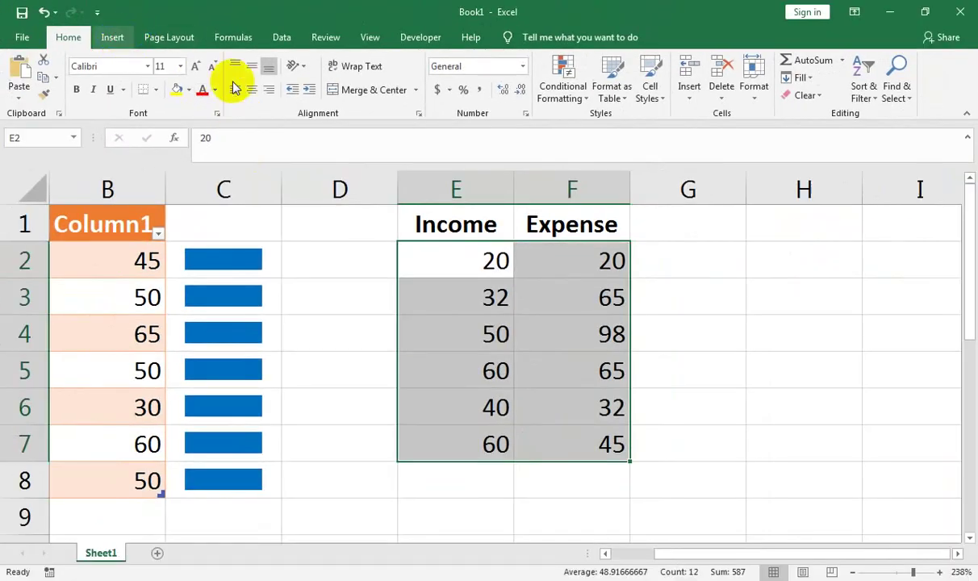
Start Win/Loss sparklines from the Insert tab, then cancel
left_click(131, 35)
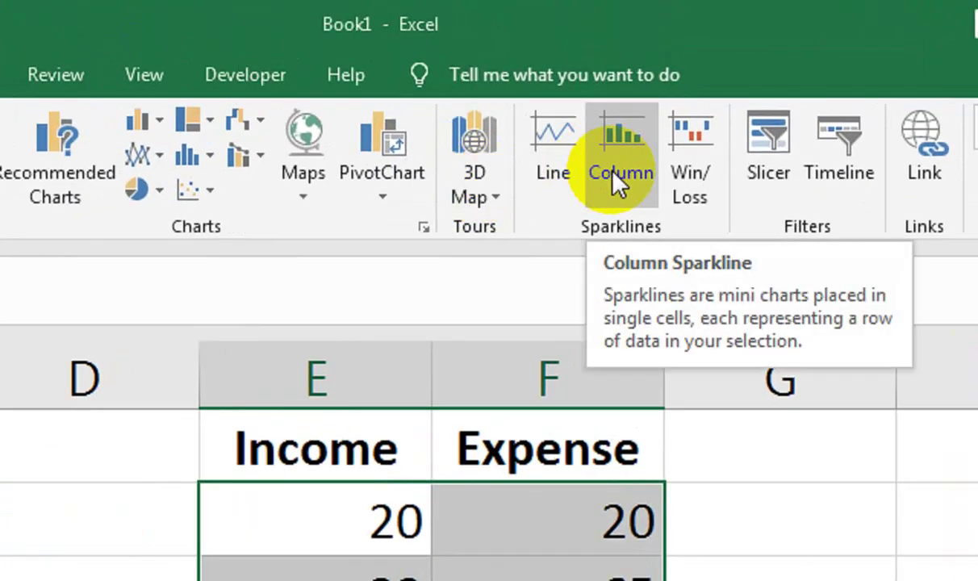
left_click(705, 181)
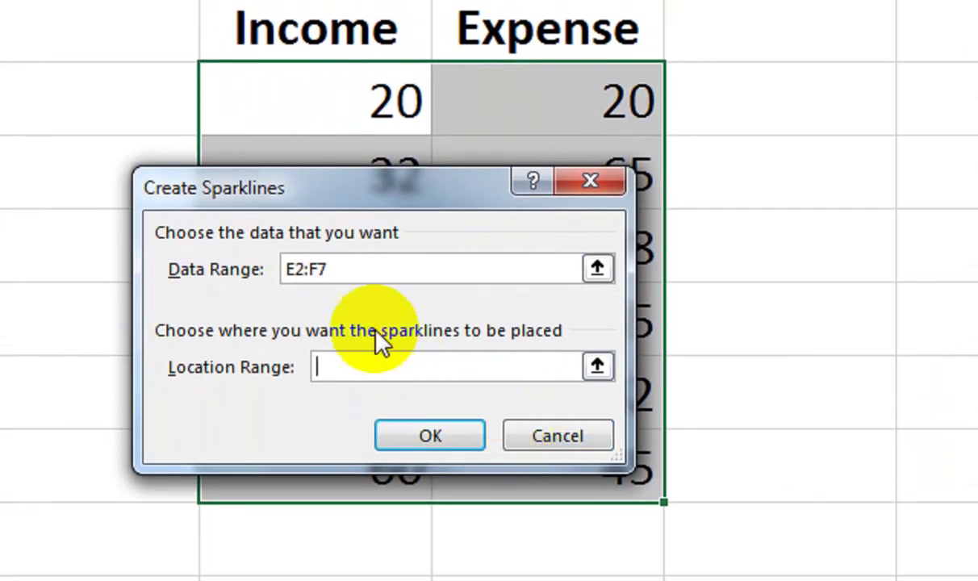
left_click(517, 436)
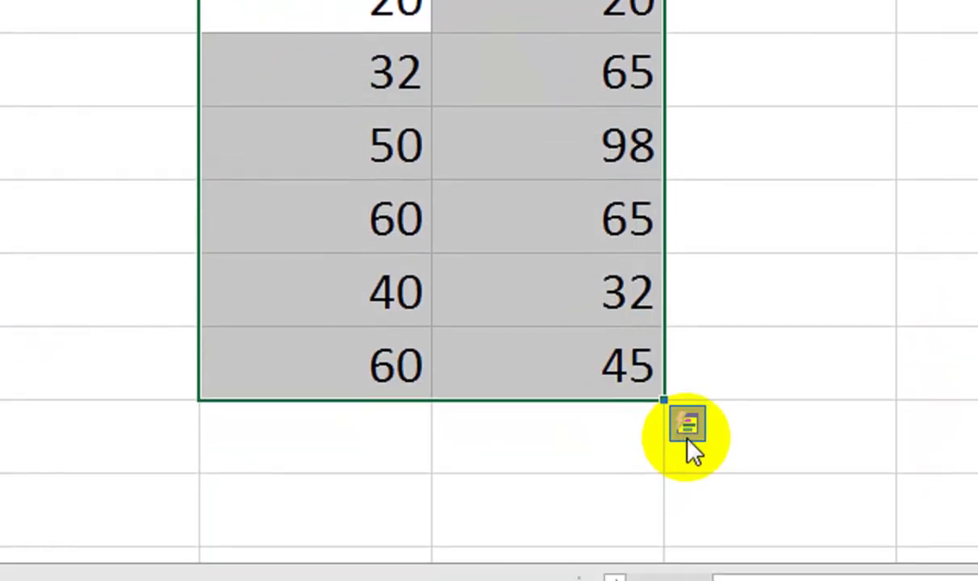
Add Column sparklines in G2:G7 for E2:F7 via Quick Analysis and select one
left_click(687, 441)
left_click(721, 186)
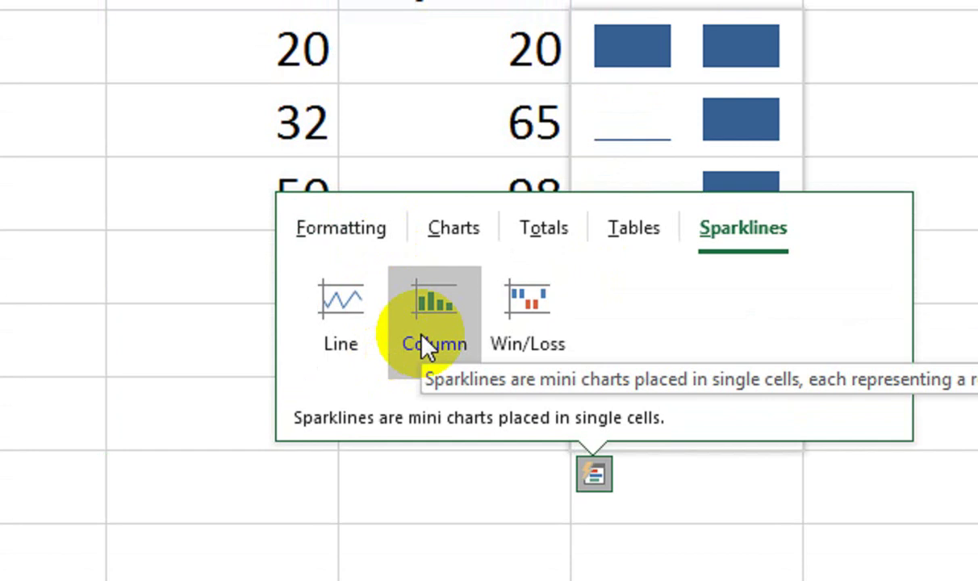
left_click(428, 343)
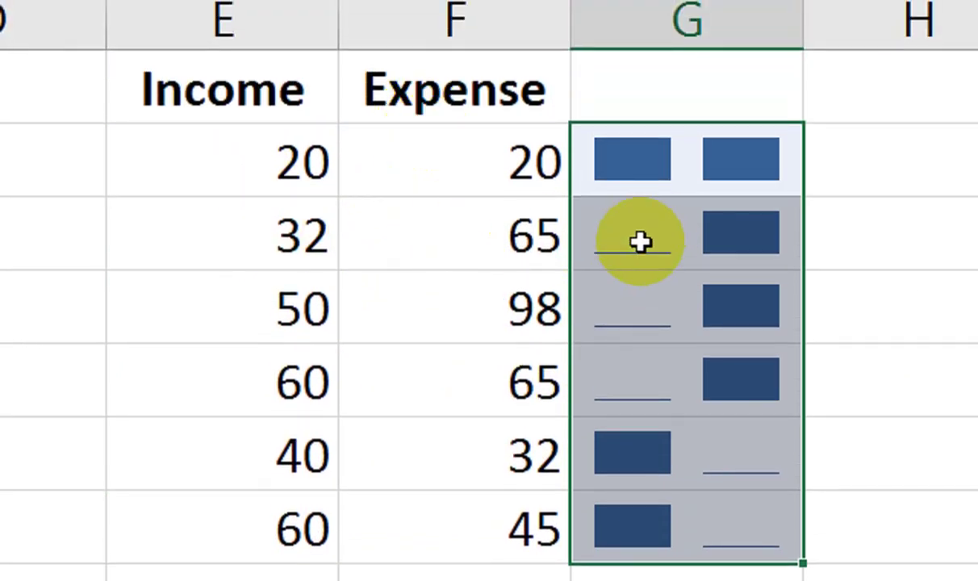
left_click(640, 242)
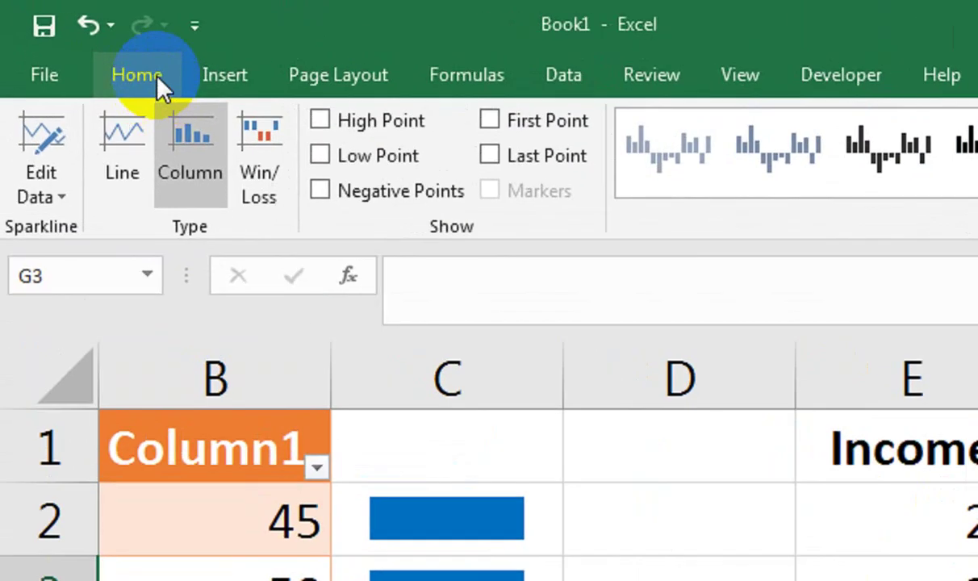
left_click(143, 69)
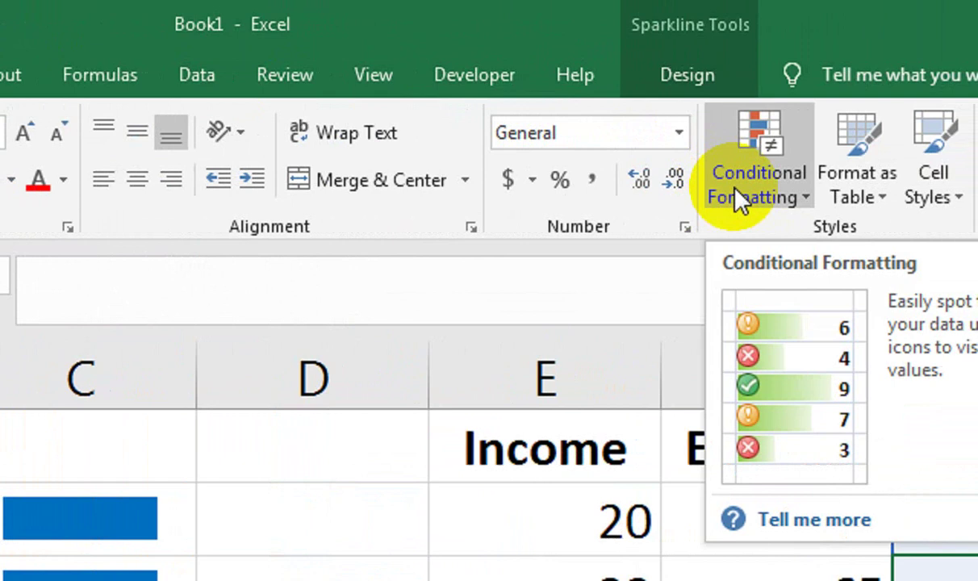
left_click(738, 197)
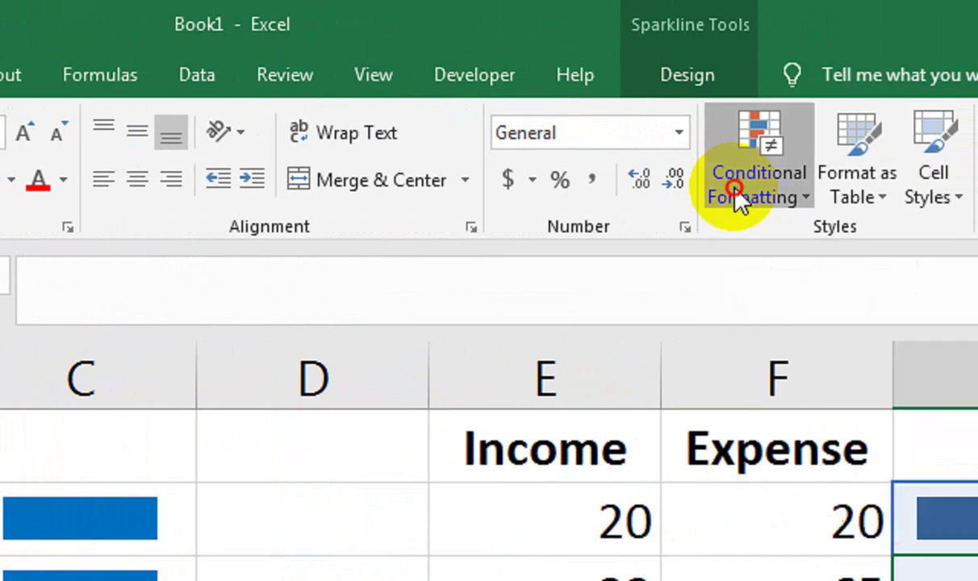
mouse_move(775, 250)
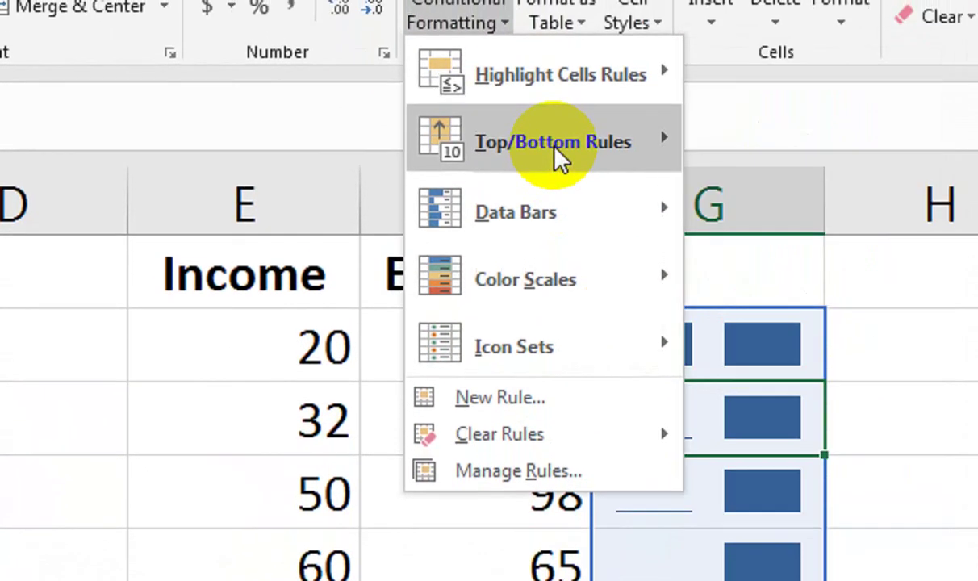
mouse_move(622, 149)
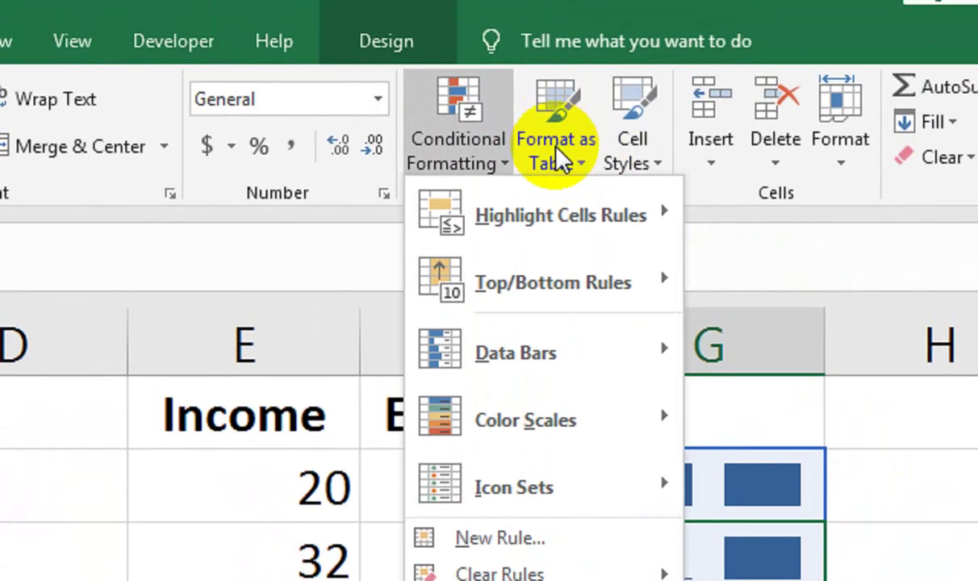
left_click(562, 160)
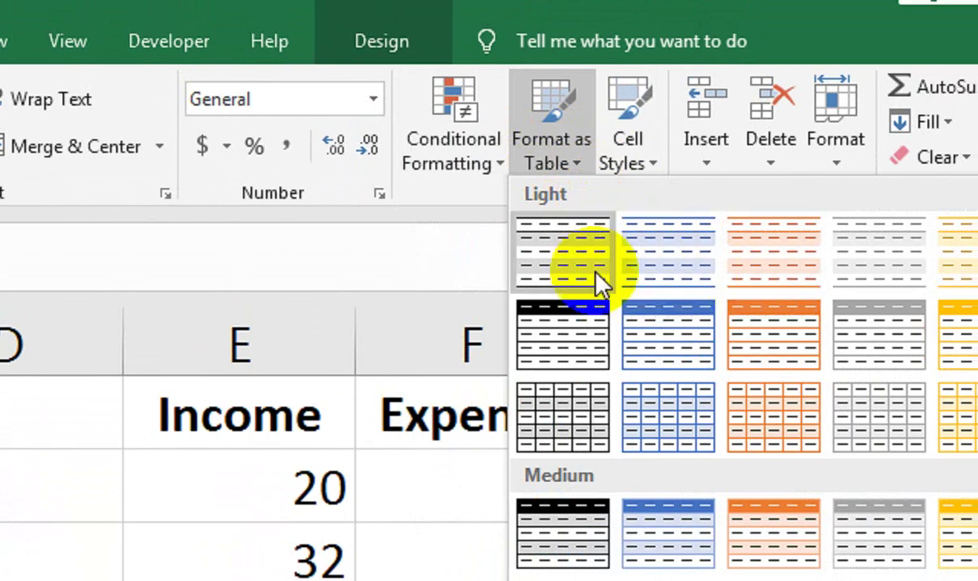
left_click(476, 217)
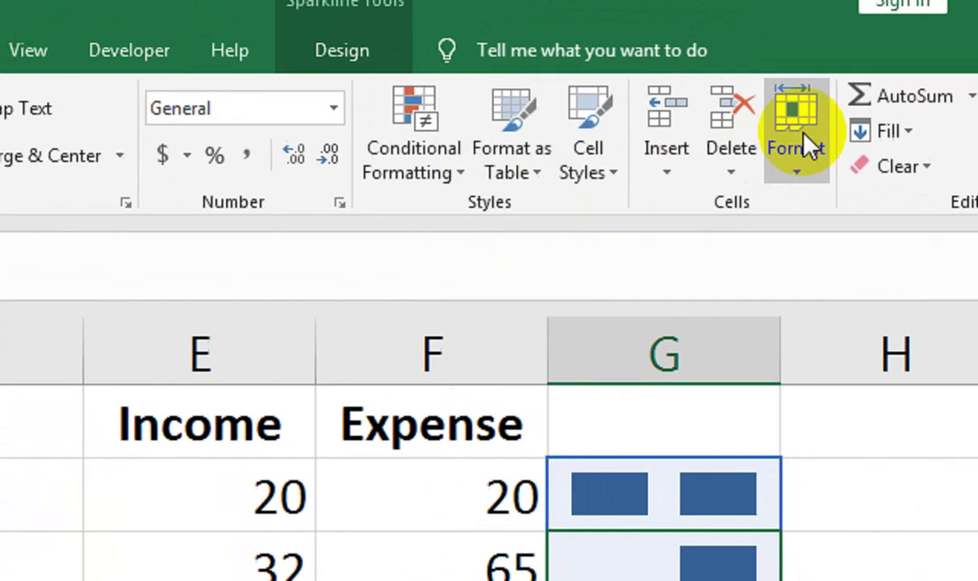
left_click(730, 121)
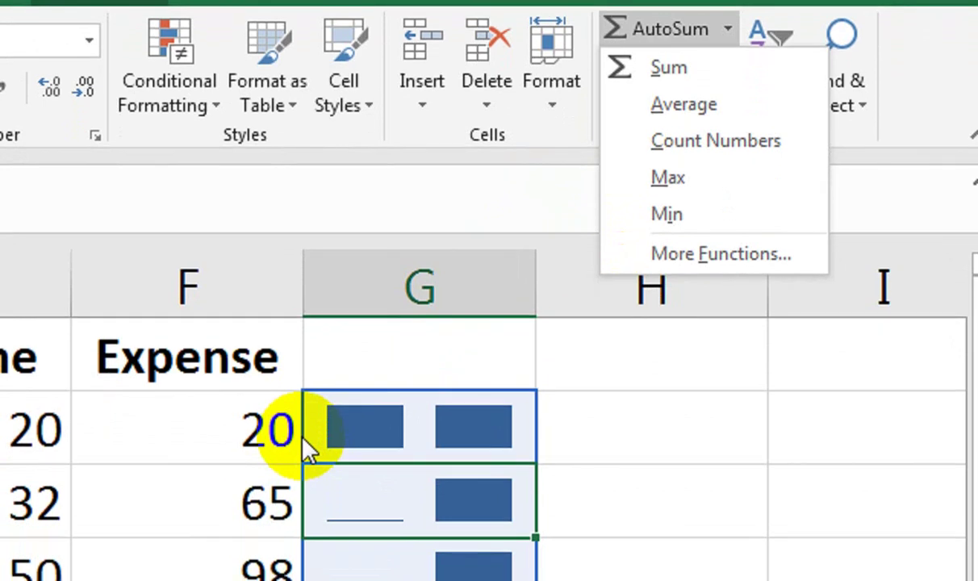
left_click(477, 157)
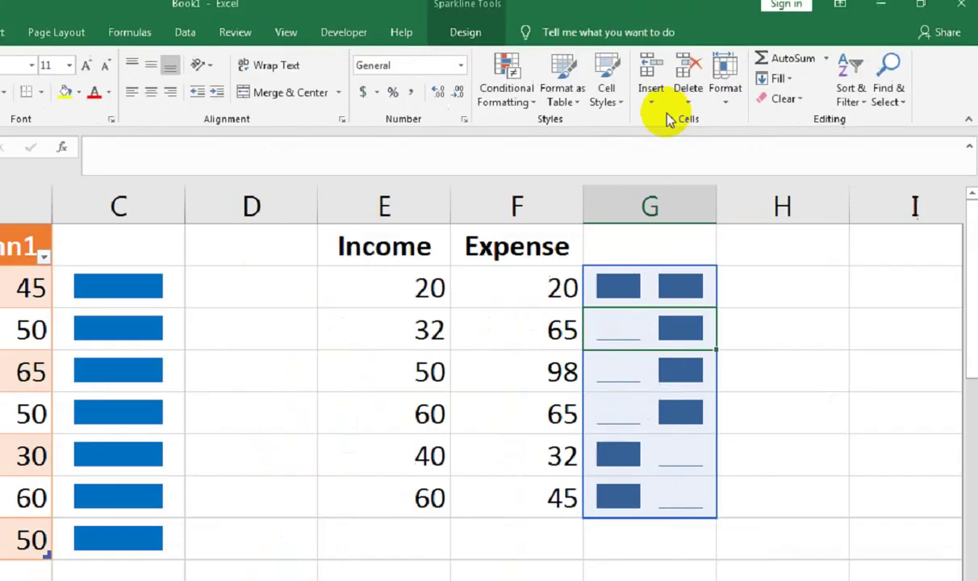
left_click(102, 37)
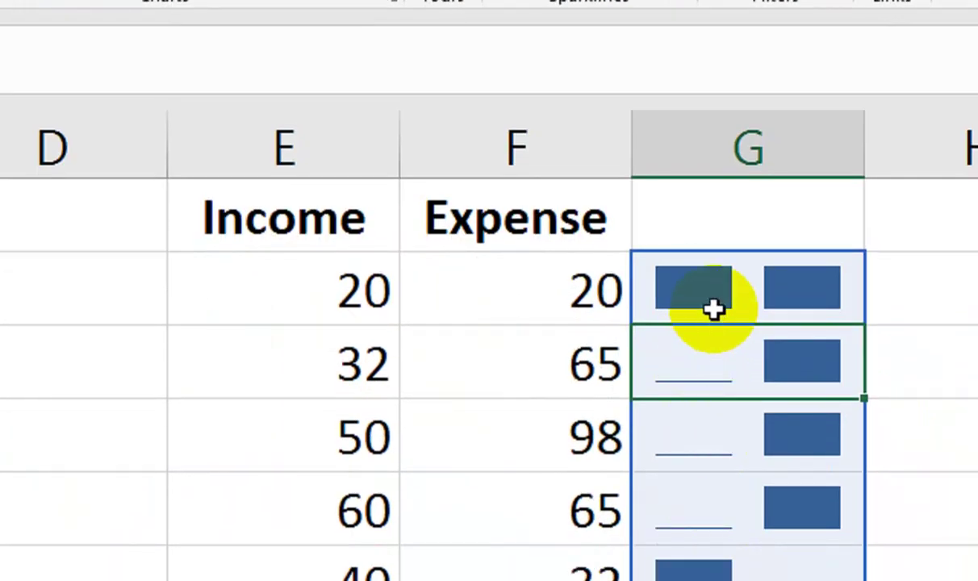
left_click_drag(714, 308, 694, 500)
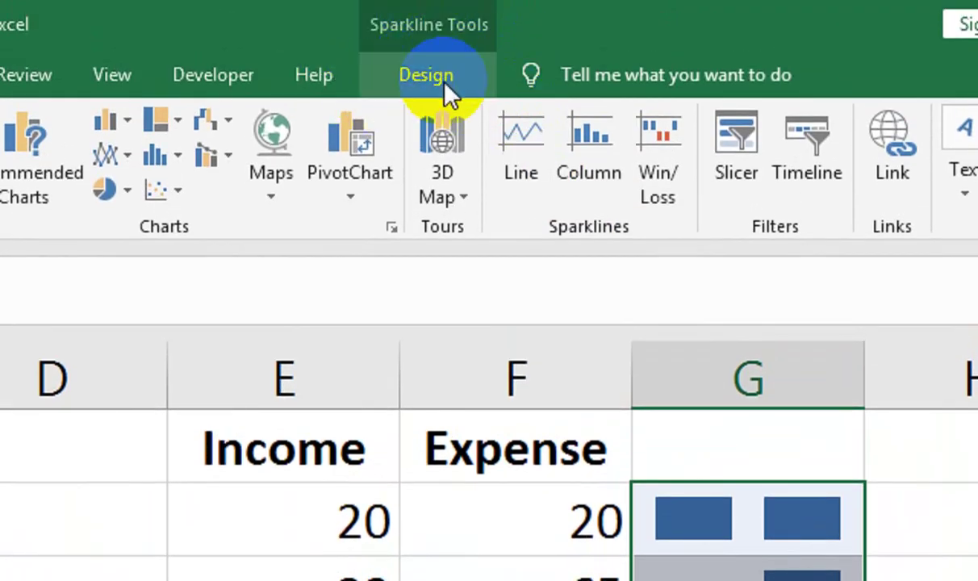
Restyle the column G sparklines blue, then gold, then green
left_click(444, 74)
left_click(559, 162)
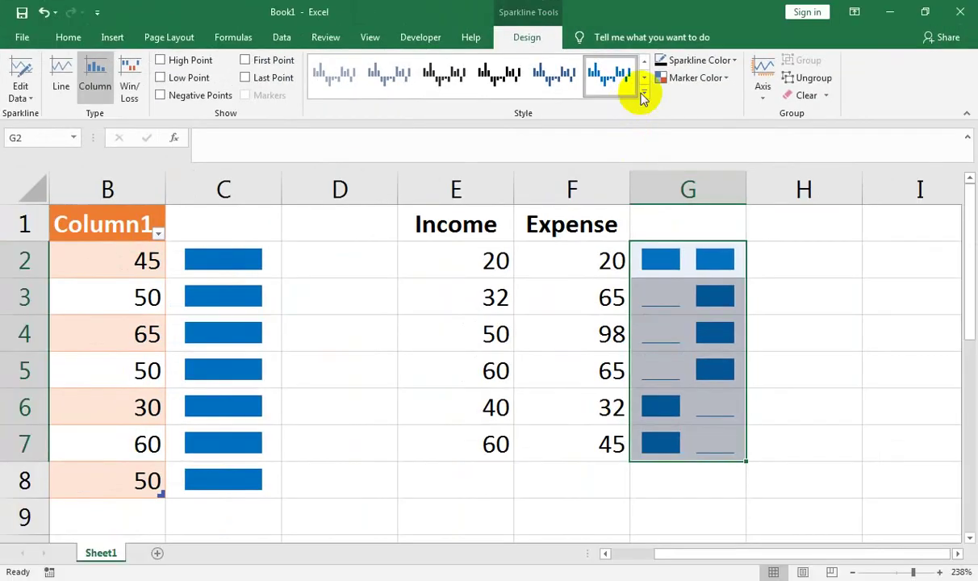
left_click(643, 91)
left_click(533, 160)
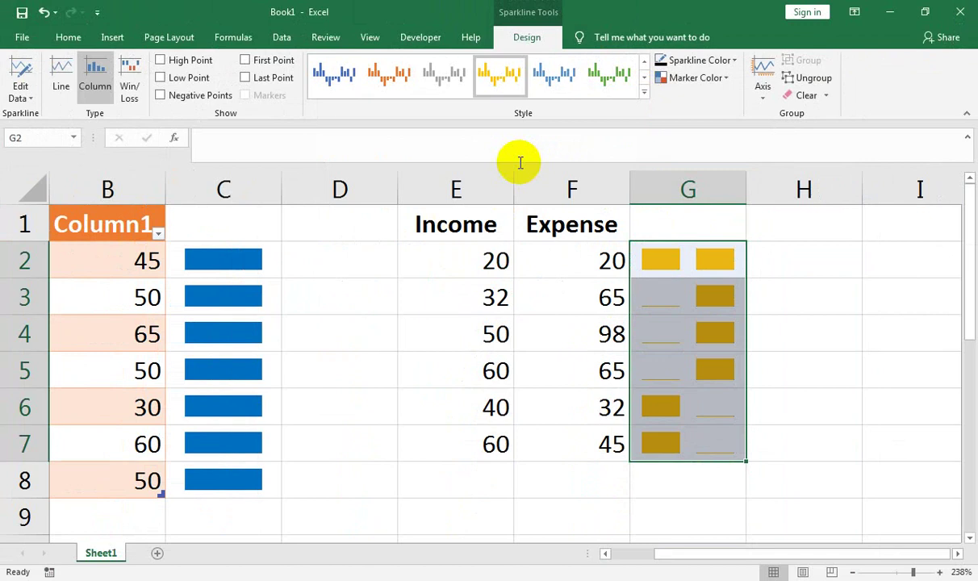
left_click(626, 78)
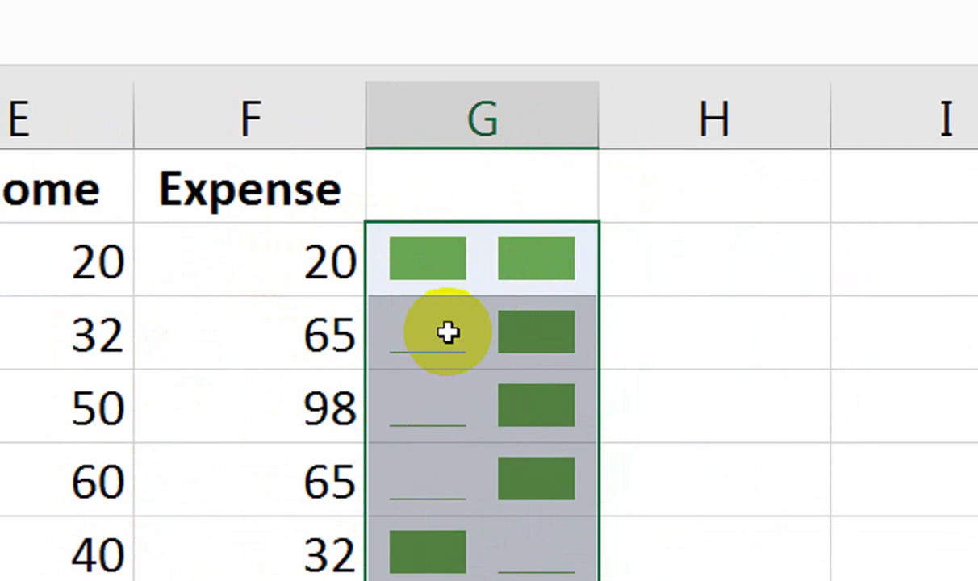
Clear the selected sparklines from column G
left_click(227, 74)
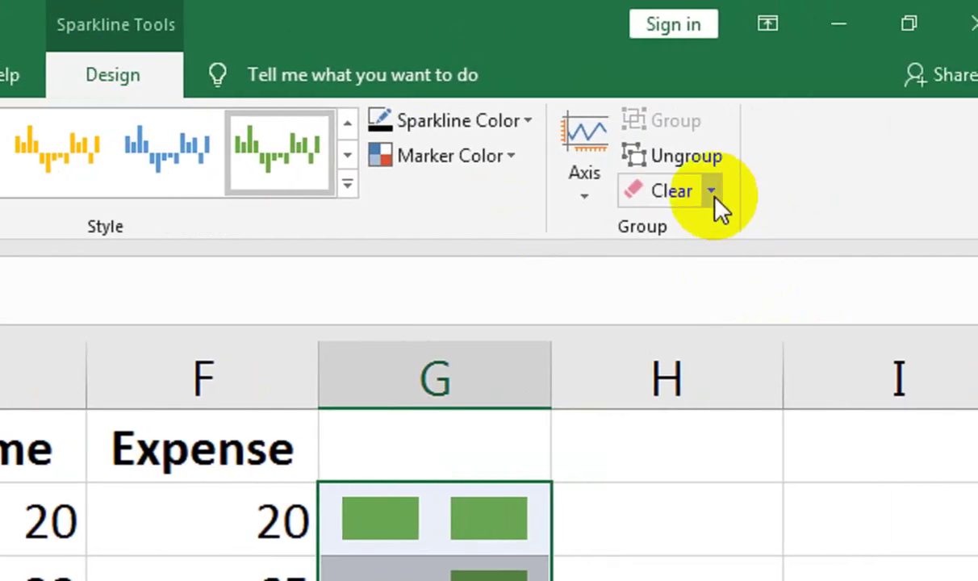
left_click(712, 190)
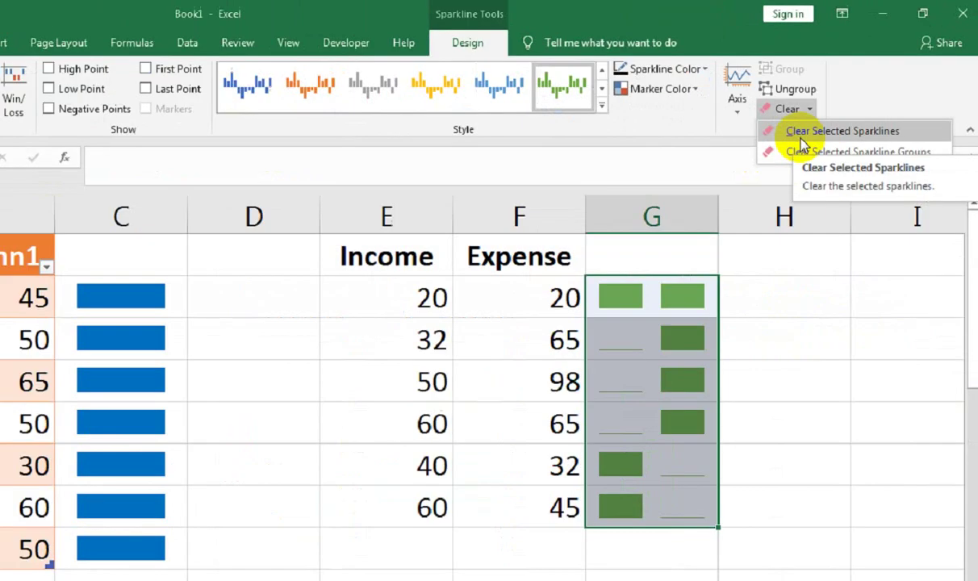
left_click(695, 241)
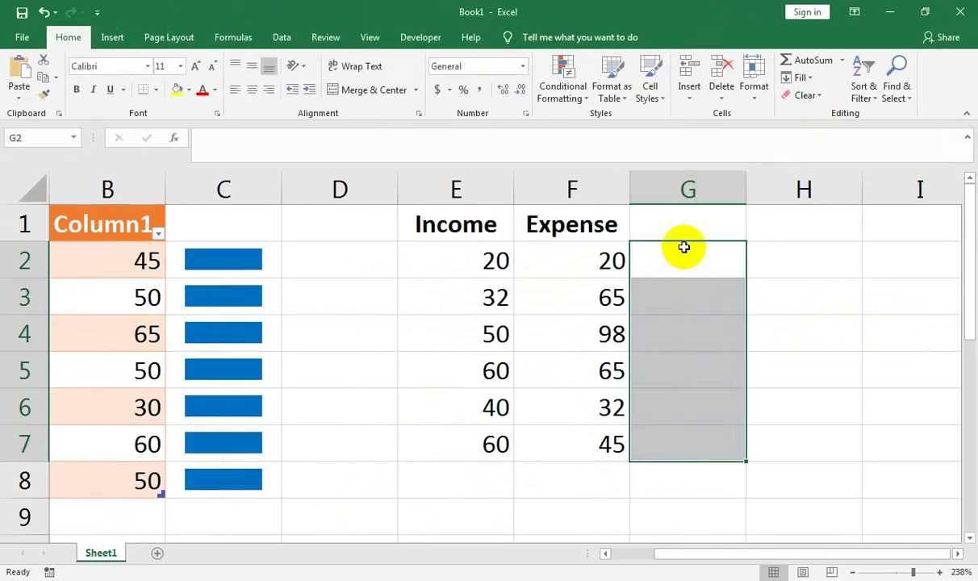